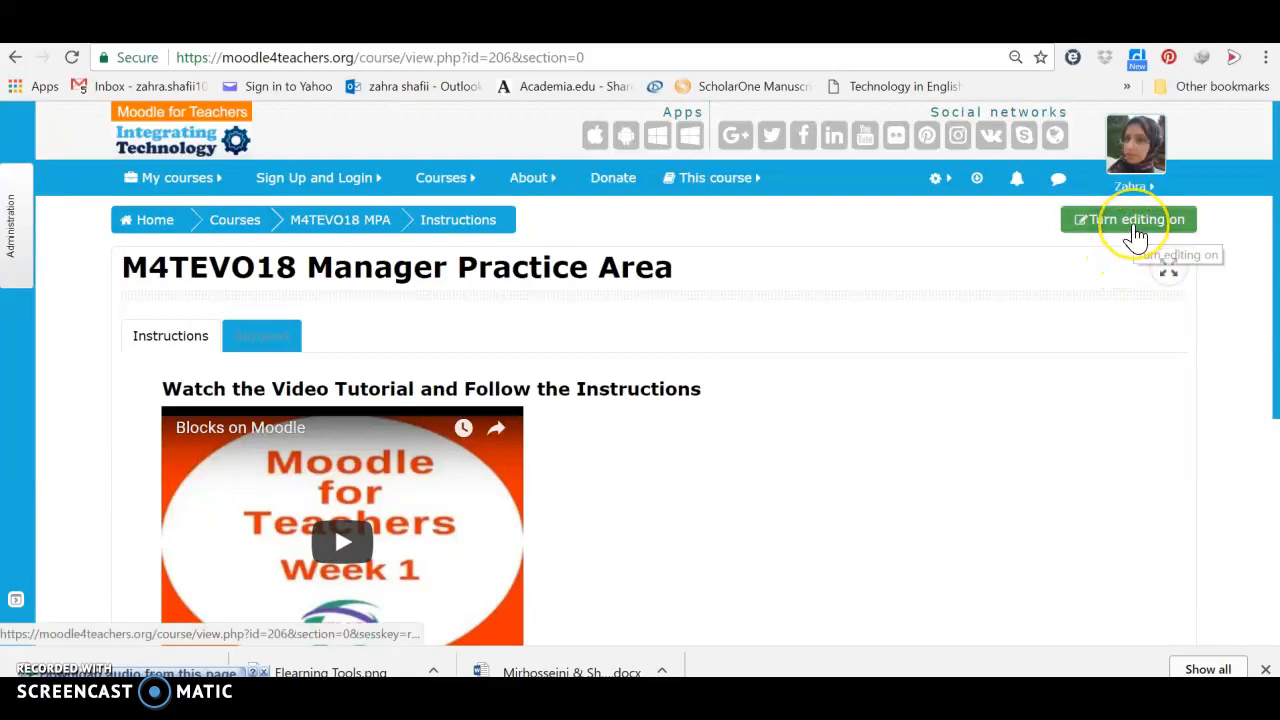
# Turn on editing for the M4TEVO18 Manager Practice Area course and add a QR code block
pyautogui.click(1135, 228)
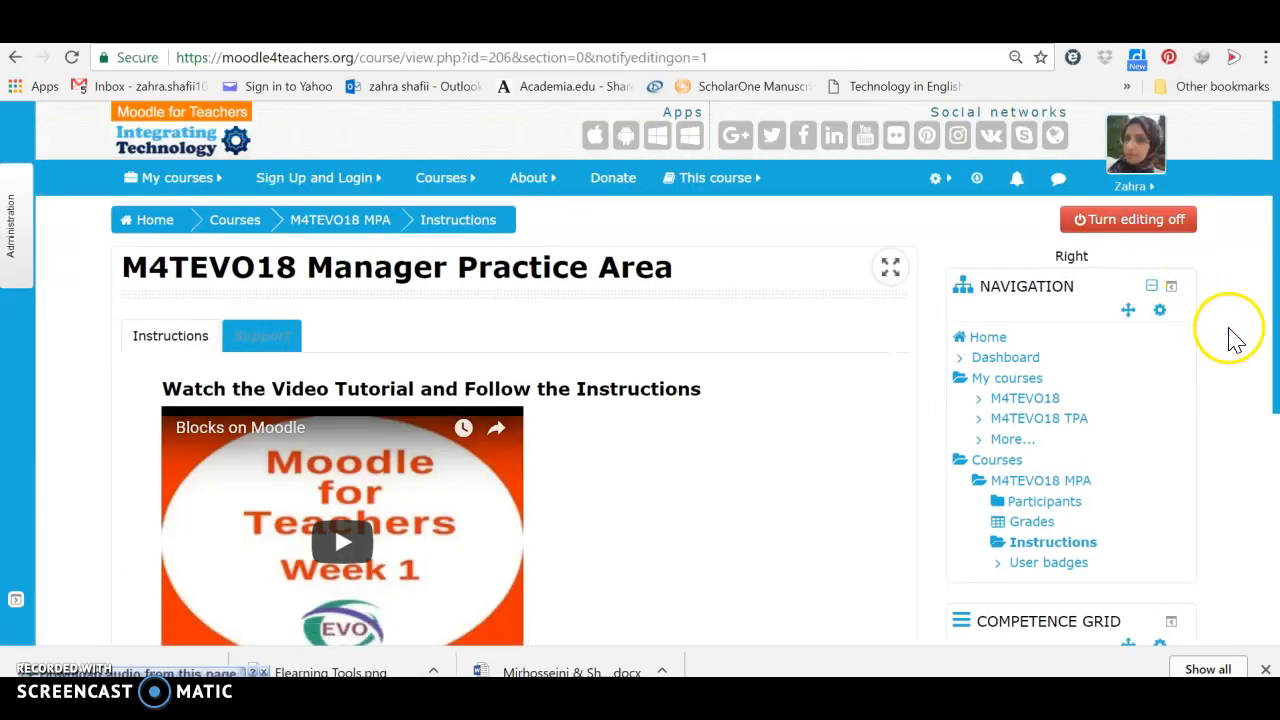
pyautogui.scroll(-3, 1267, 360)
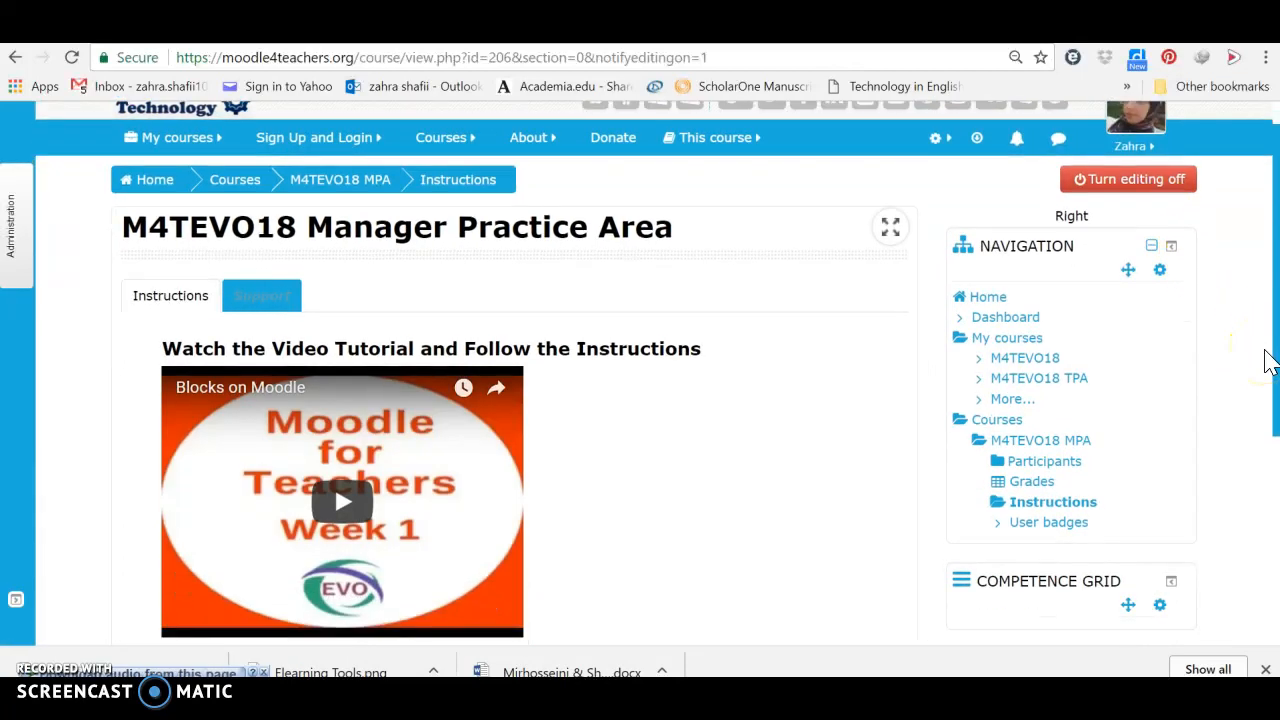
pyautogui.scroll(-1, 1270, 362)
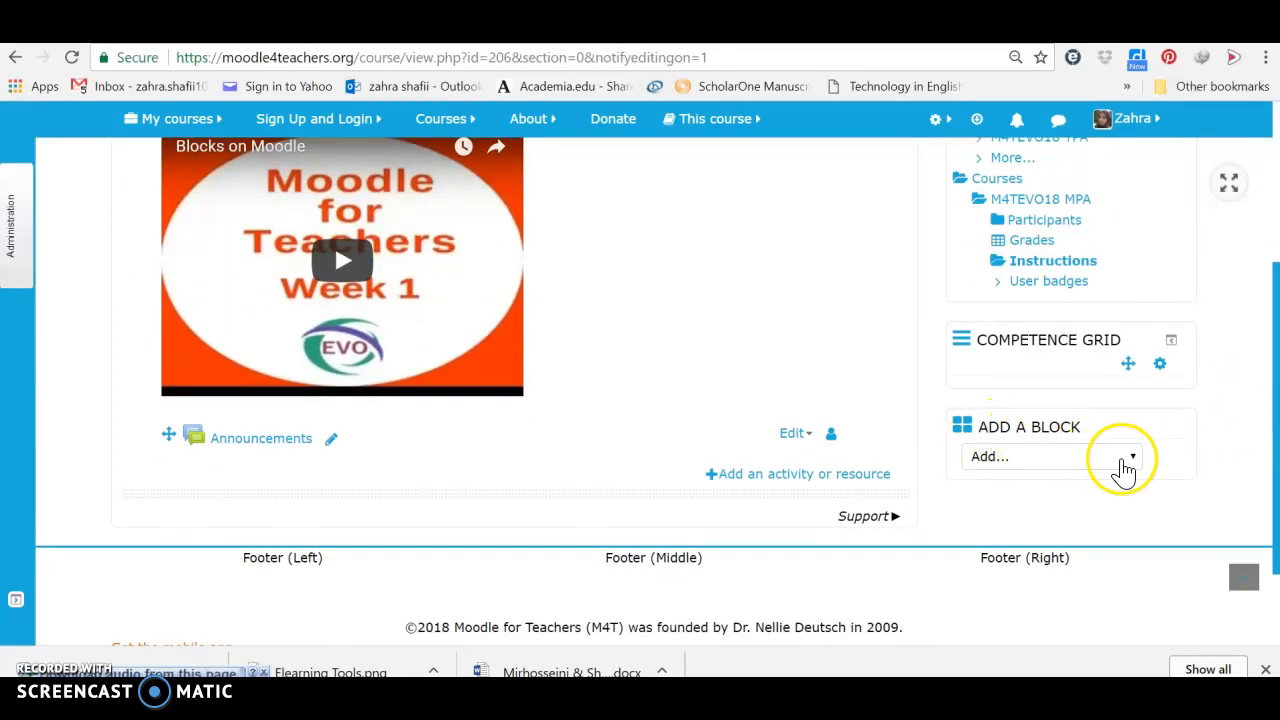
pyautogui.click(1133, 459)
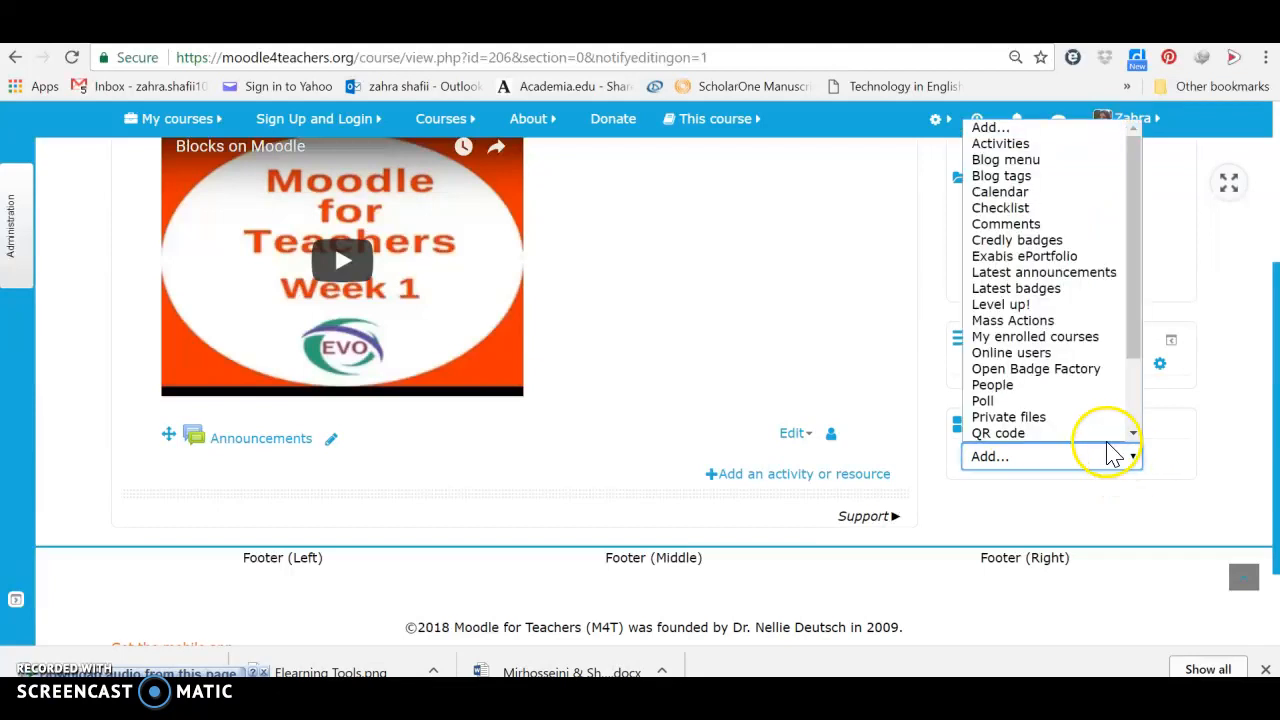
pyautogui.moveTo(1137, 237); pyautogui.dragTo(1138, 210)
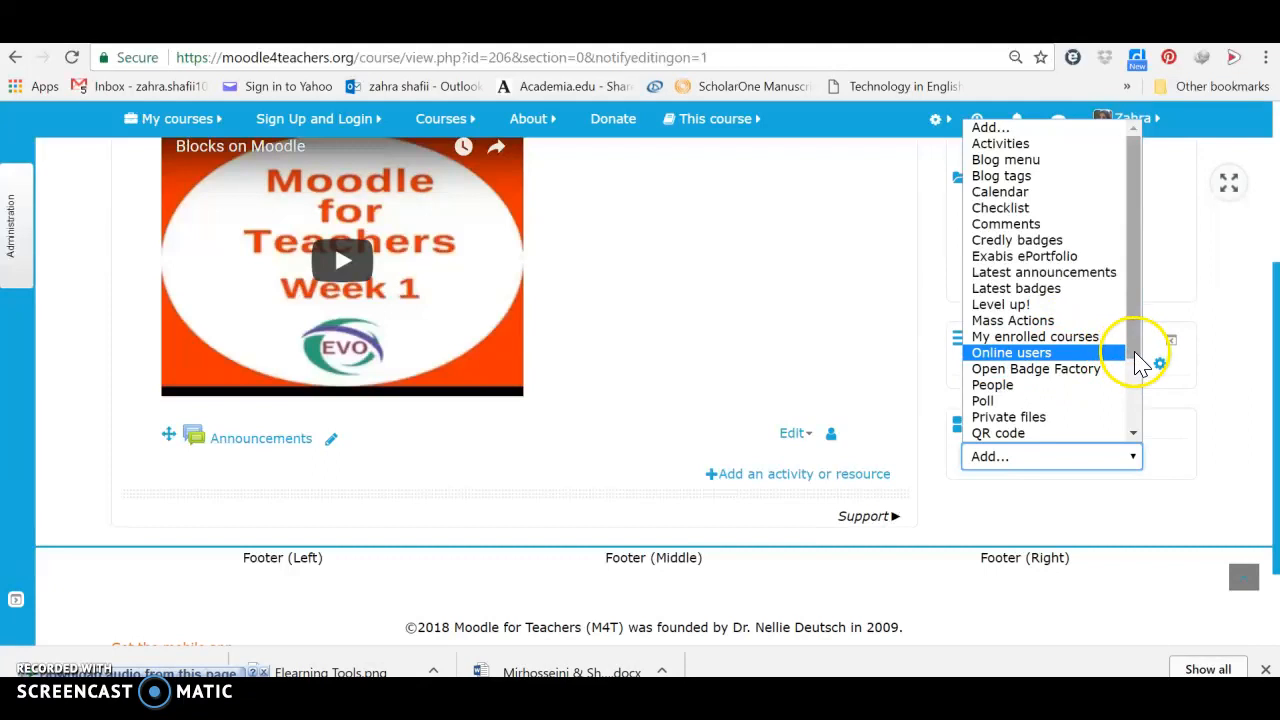
pyautogui.moveTo(1134, 357); pyautogui.dragTo(1145, 440)
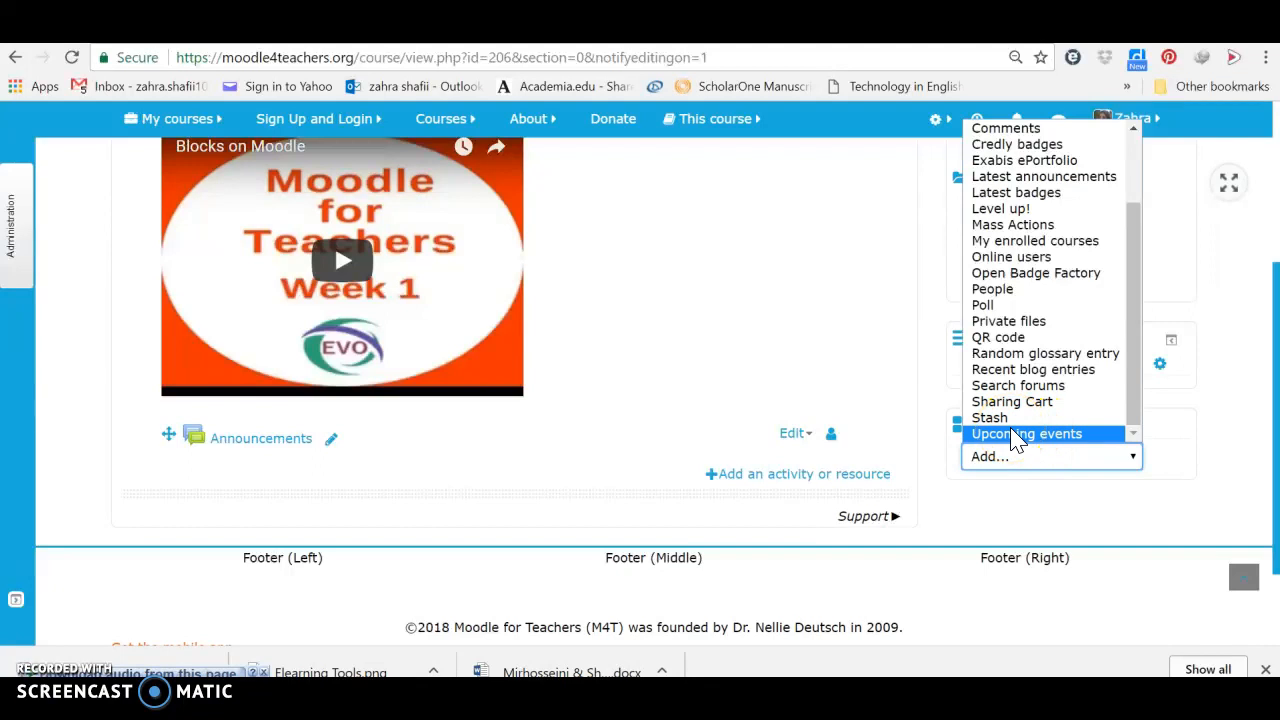
pyautogui.click(1136, 388)
pyautogui.moveTo(1138, 398); pyautogui.dragTo(1132, 364)
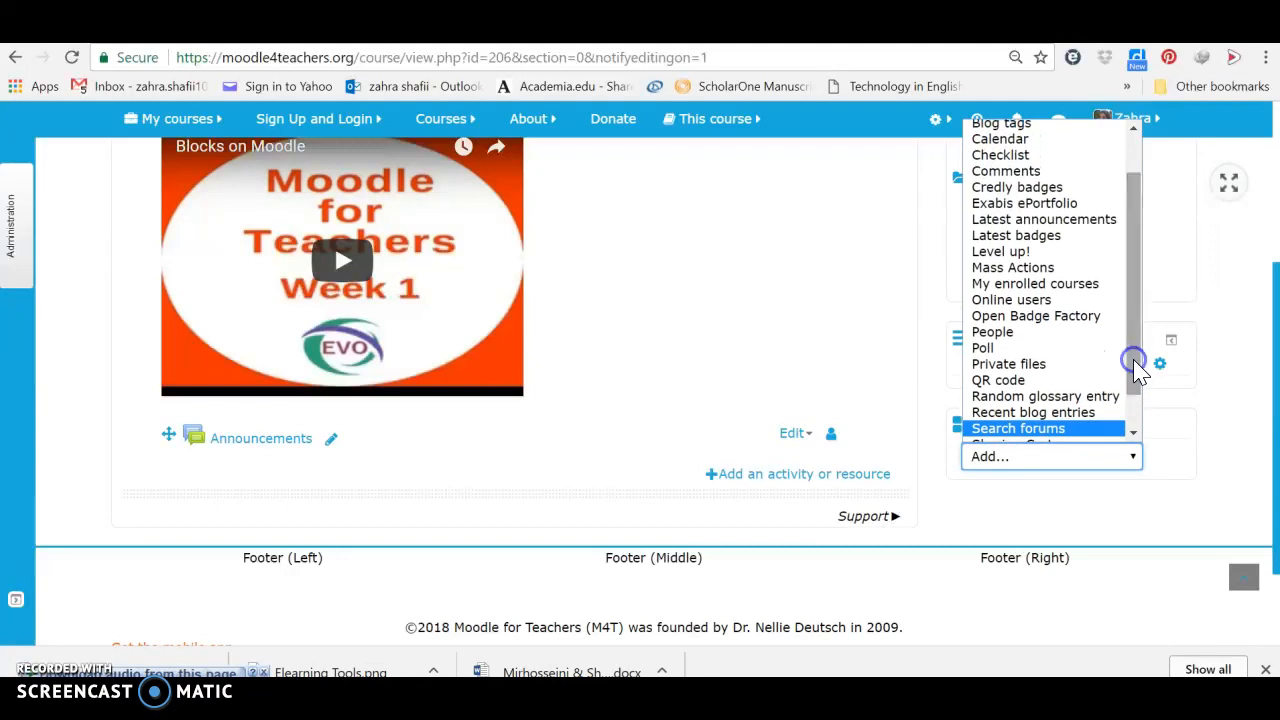
pyautogui.click(1032, 384)
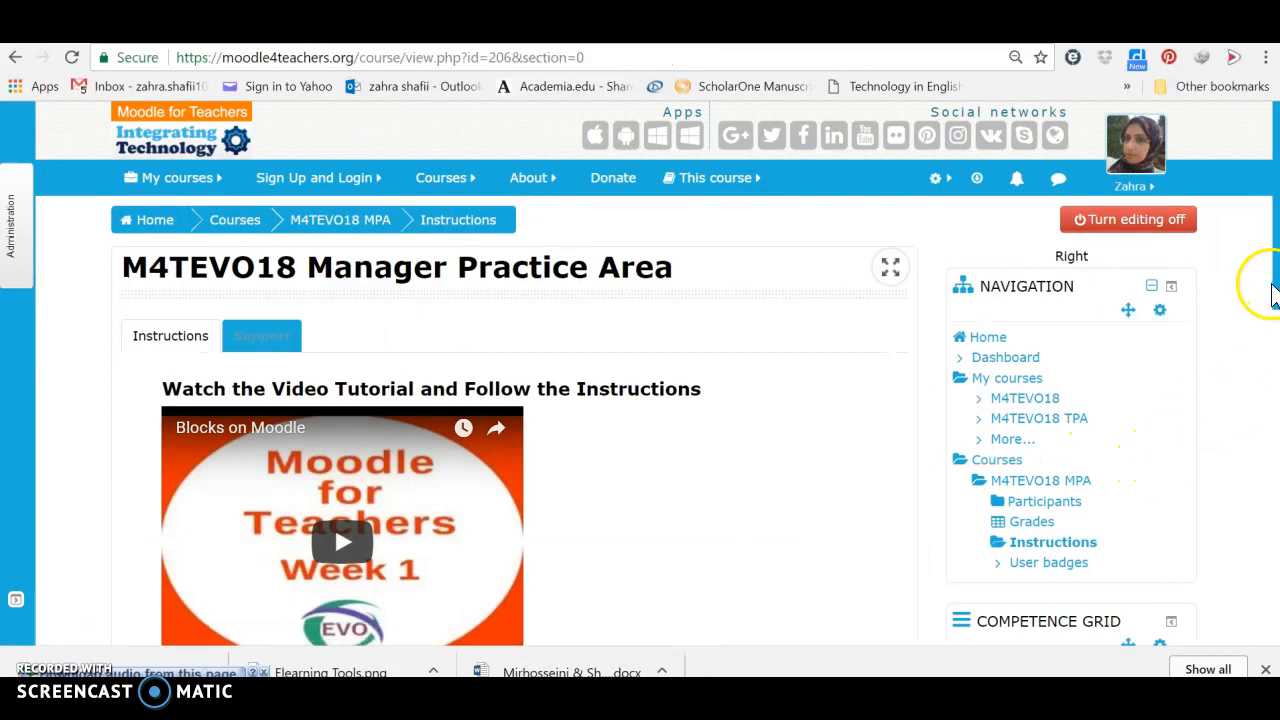
pyautogui.rightClick(1272, 330)
pyautogui.click(1274, 305)
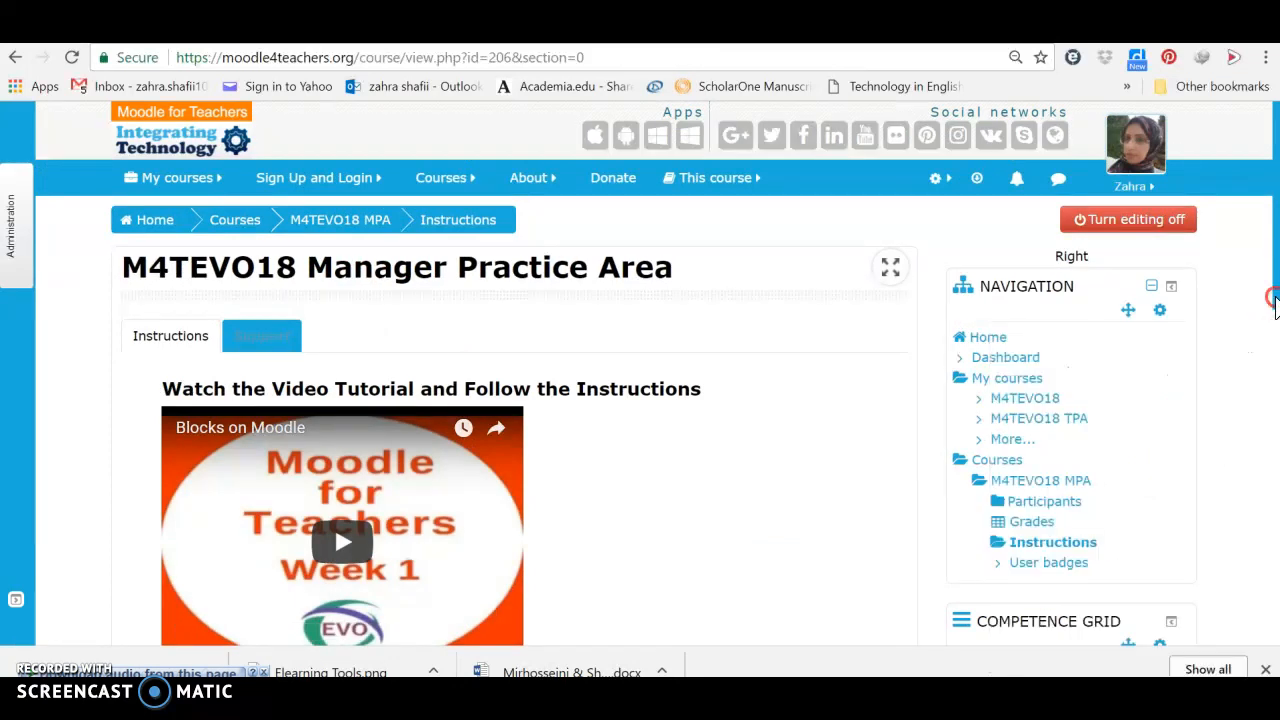
pyautogui.rightClick(1273, 368)
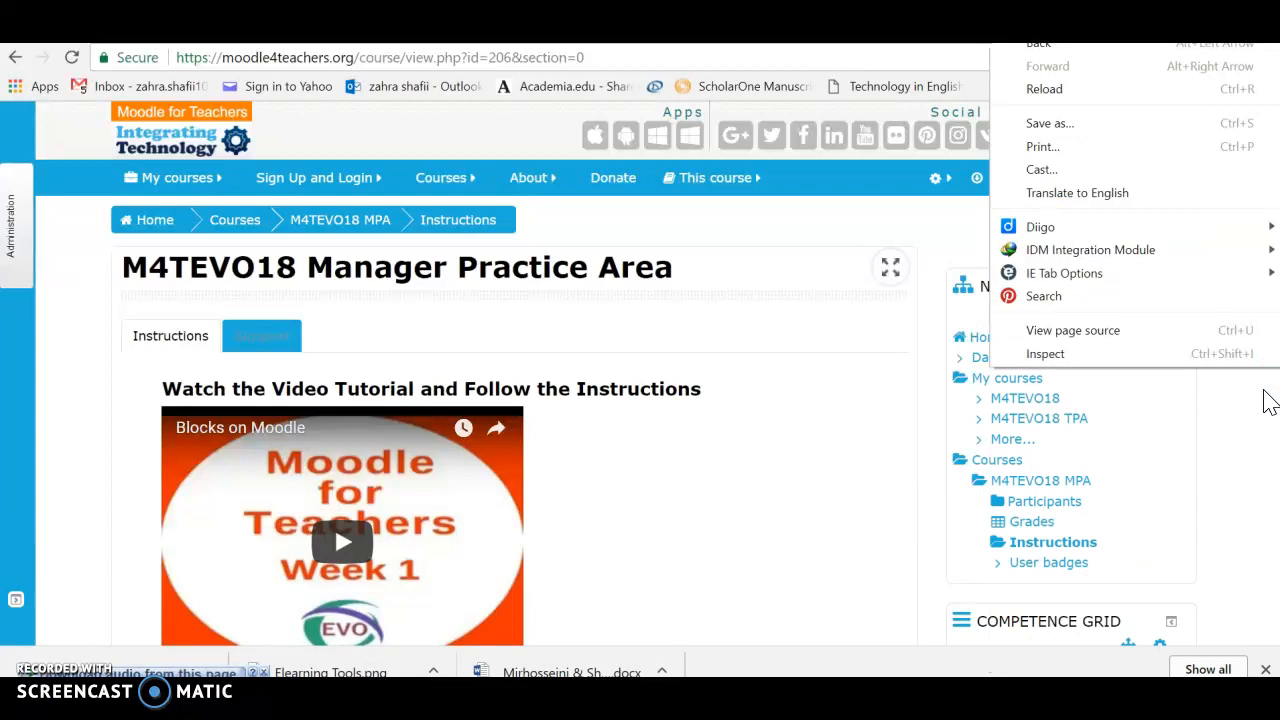
pyautogui.click(1268, 400)
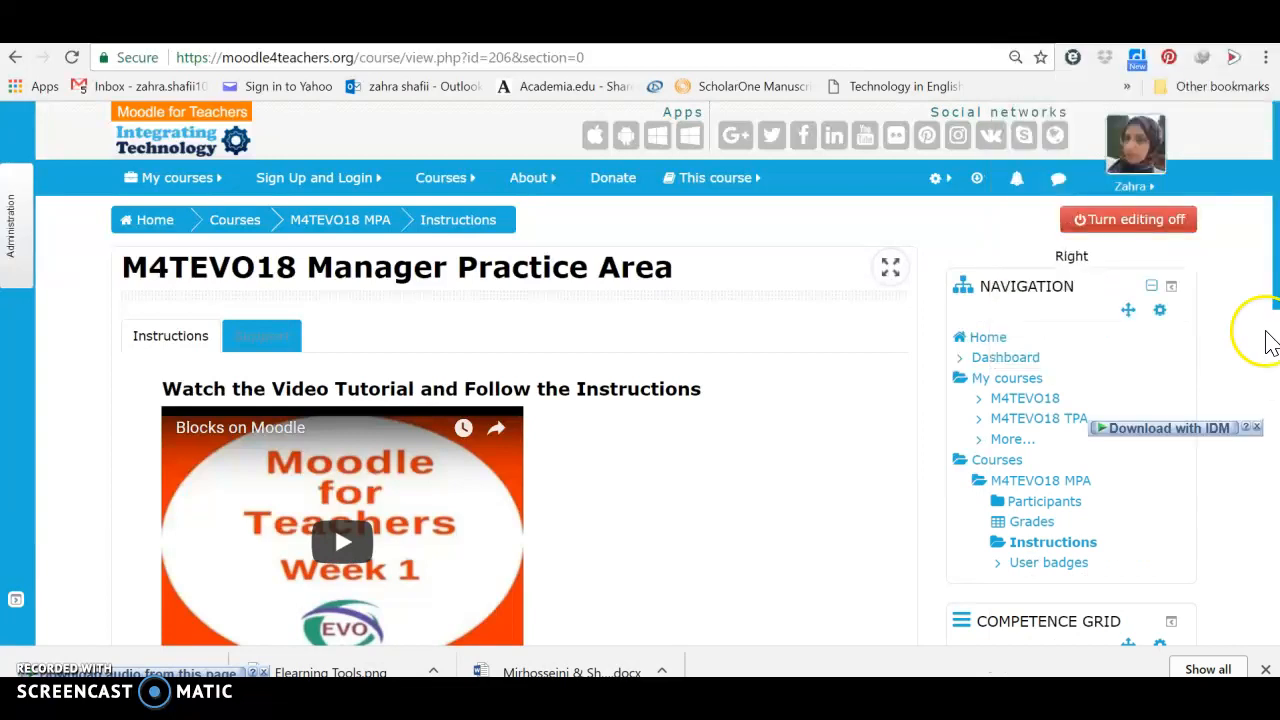
# Move the QR code block from the side column into the Footer (Right) region
pyautogui.scroll(-5, 1243, 355)
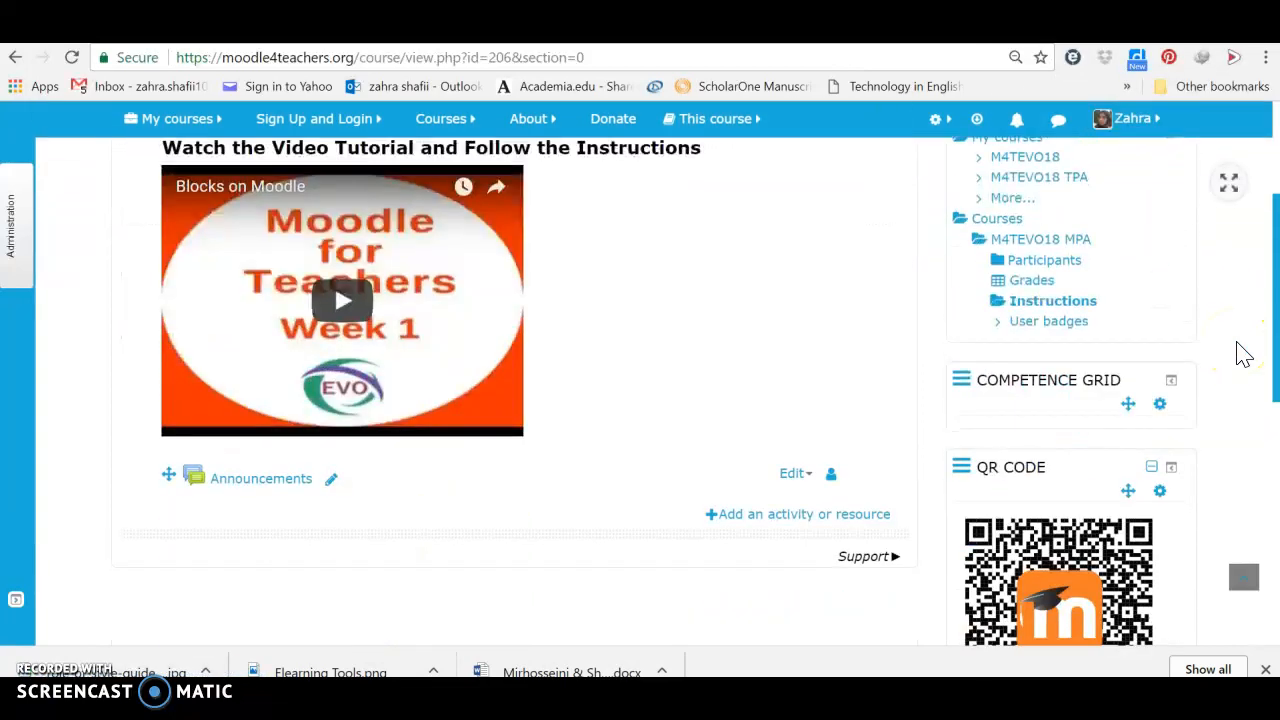
pyautogui.scroll(-1, 1243, 355)
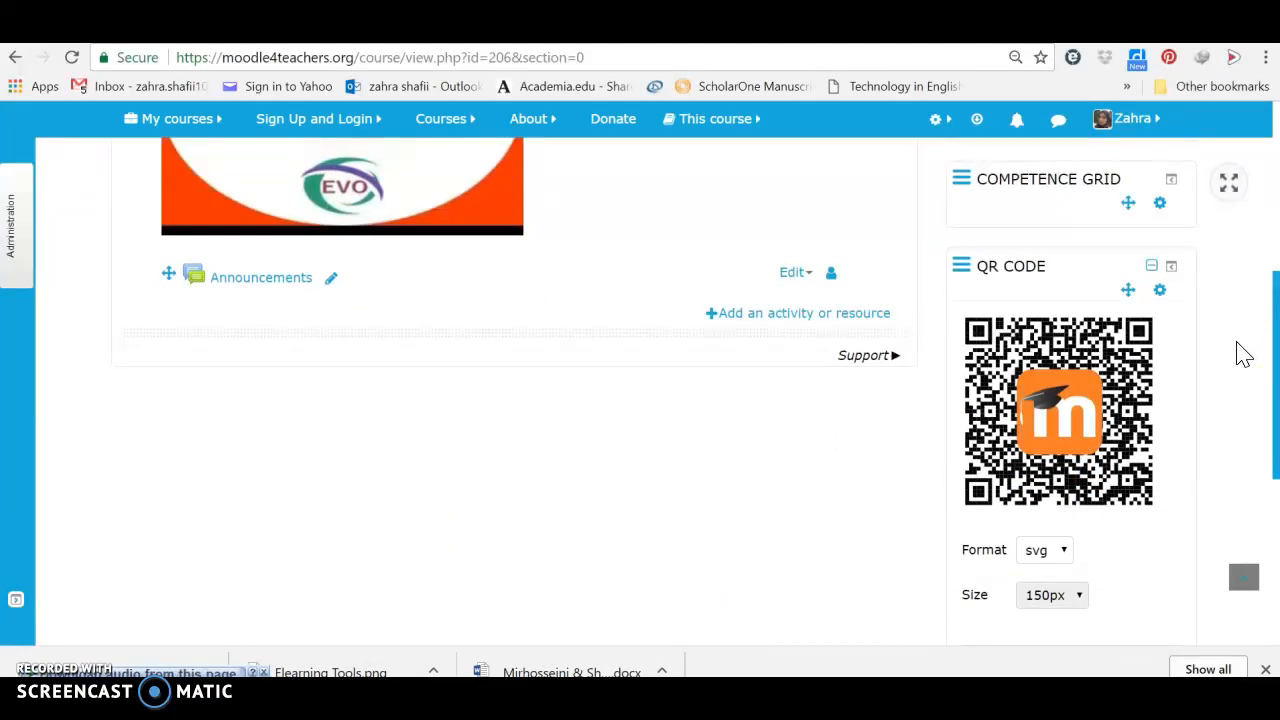
pyautogui.click(1245, 358)
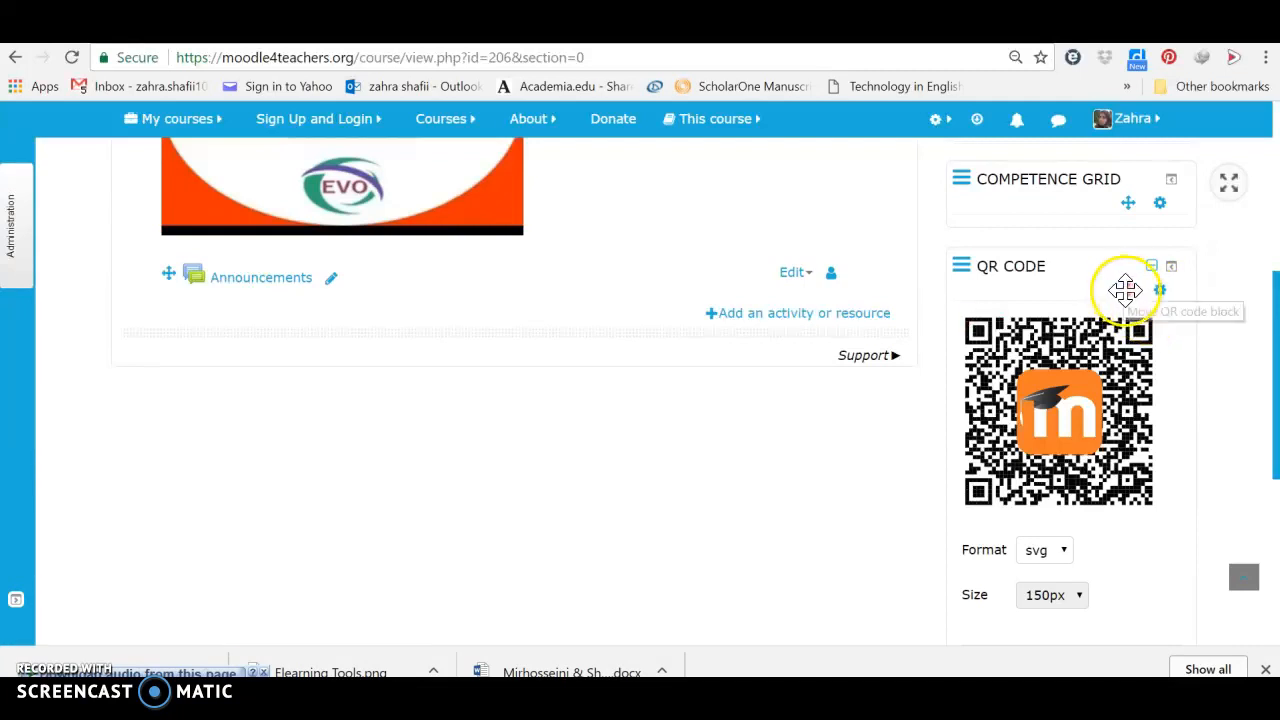
pyautogui.moveTo(1126, 287); pyautogui.dragTo(131, 374)
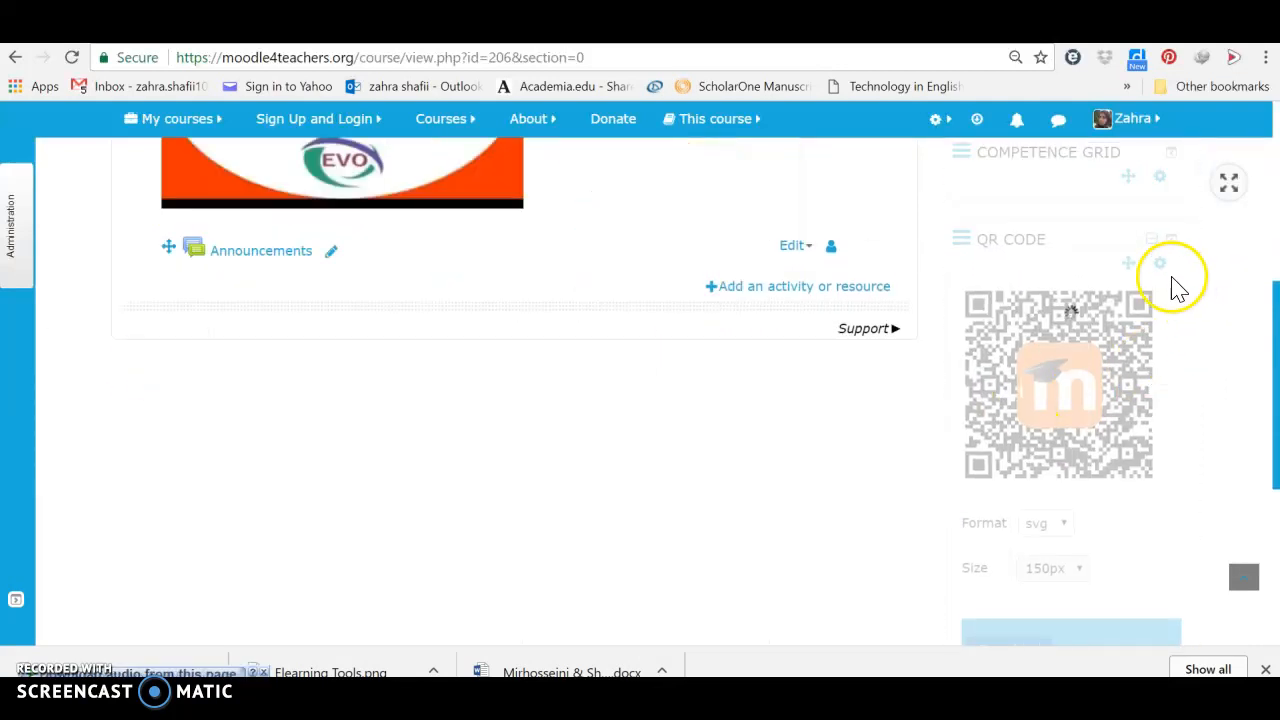
pyautogui.moveTo(1123, 262); pyautogui.dragTo(727, 455)
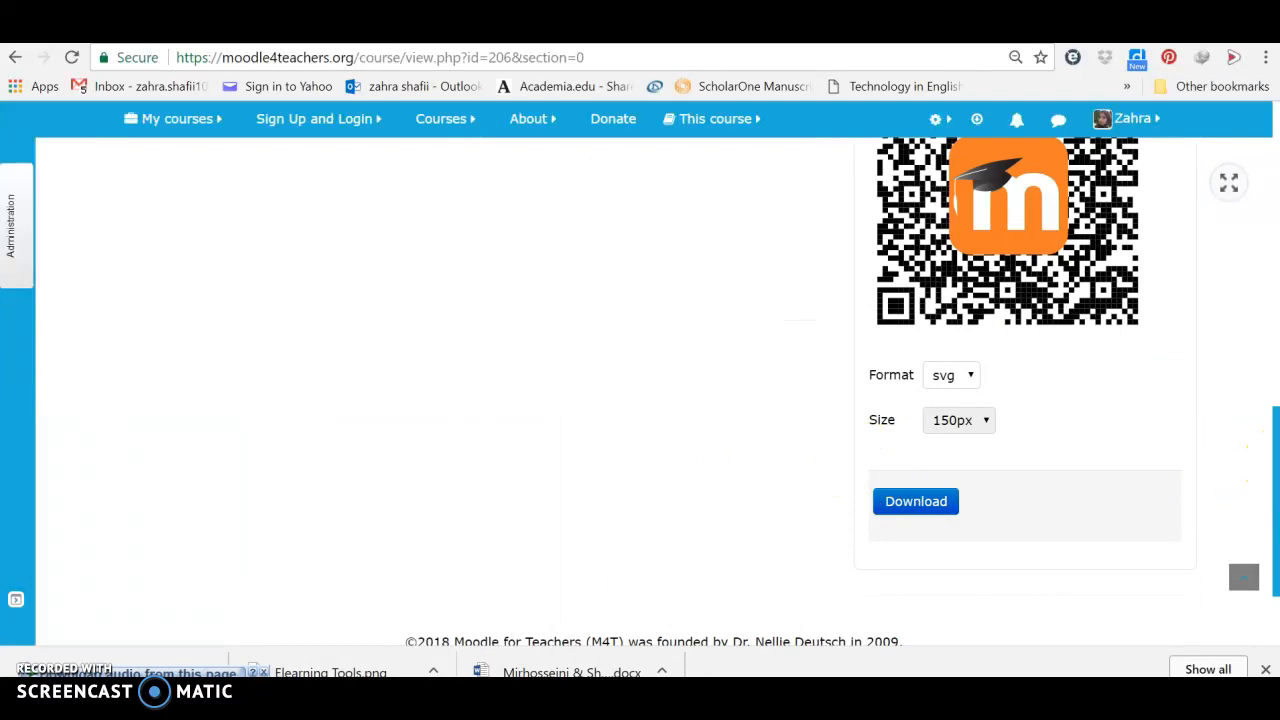
# Open the QR code block's configuration page and review its settings
pyautogui.scroll(1, 1250, 458)
pyautogui.scroll(4, 1250, 458)
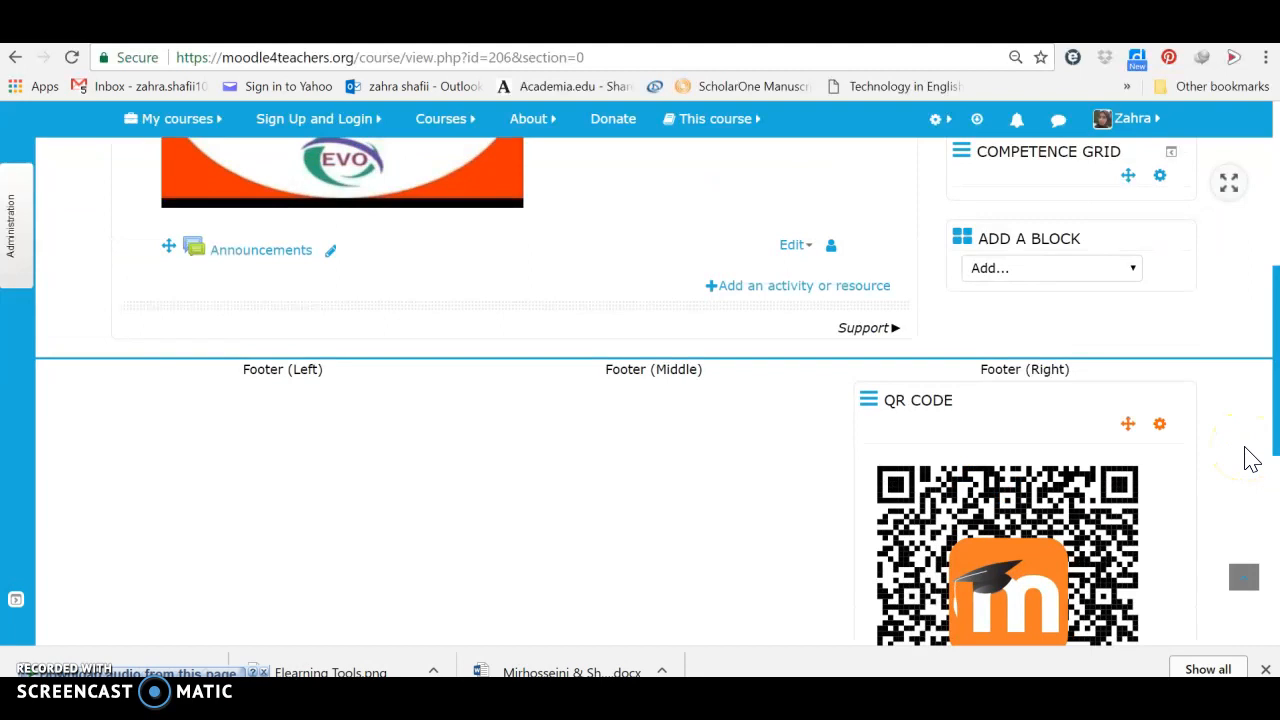
pyautogui.click(1160, 425)
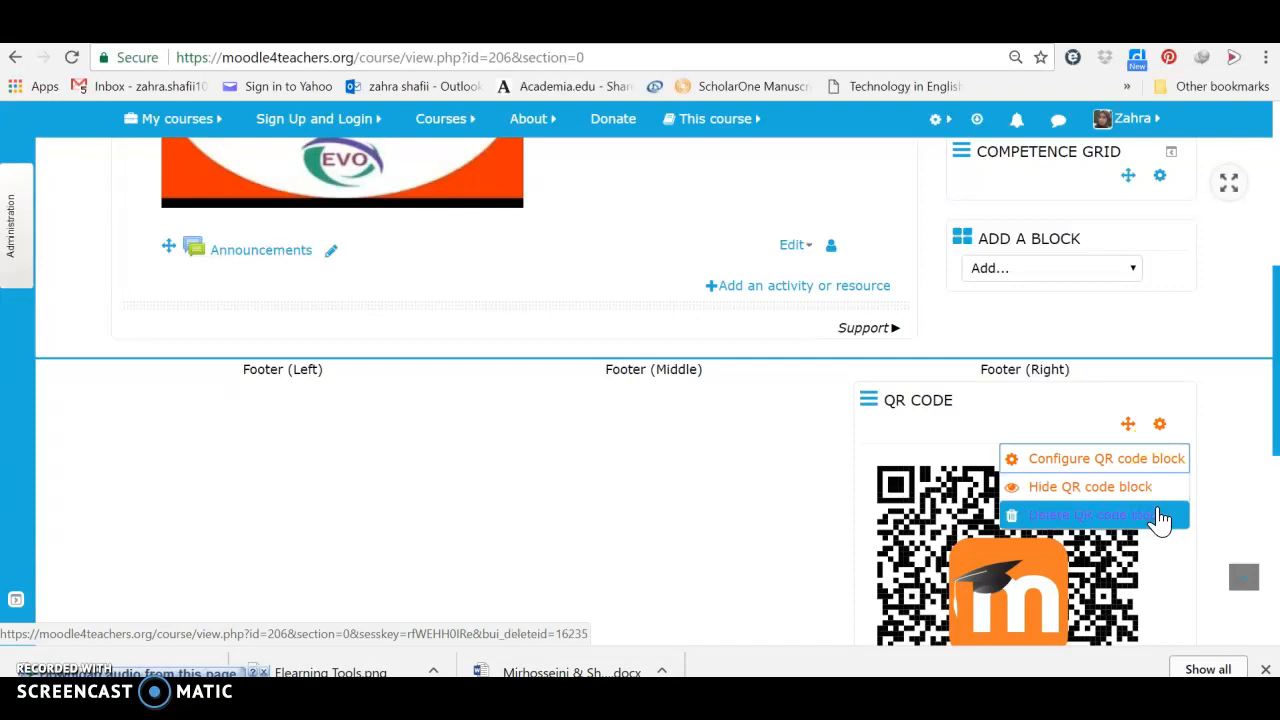
pyautogui.click(1134, 464)
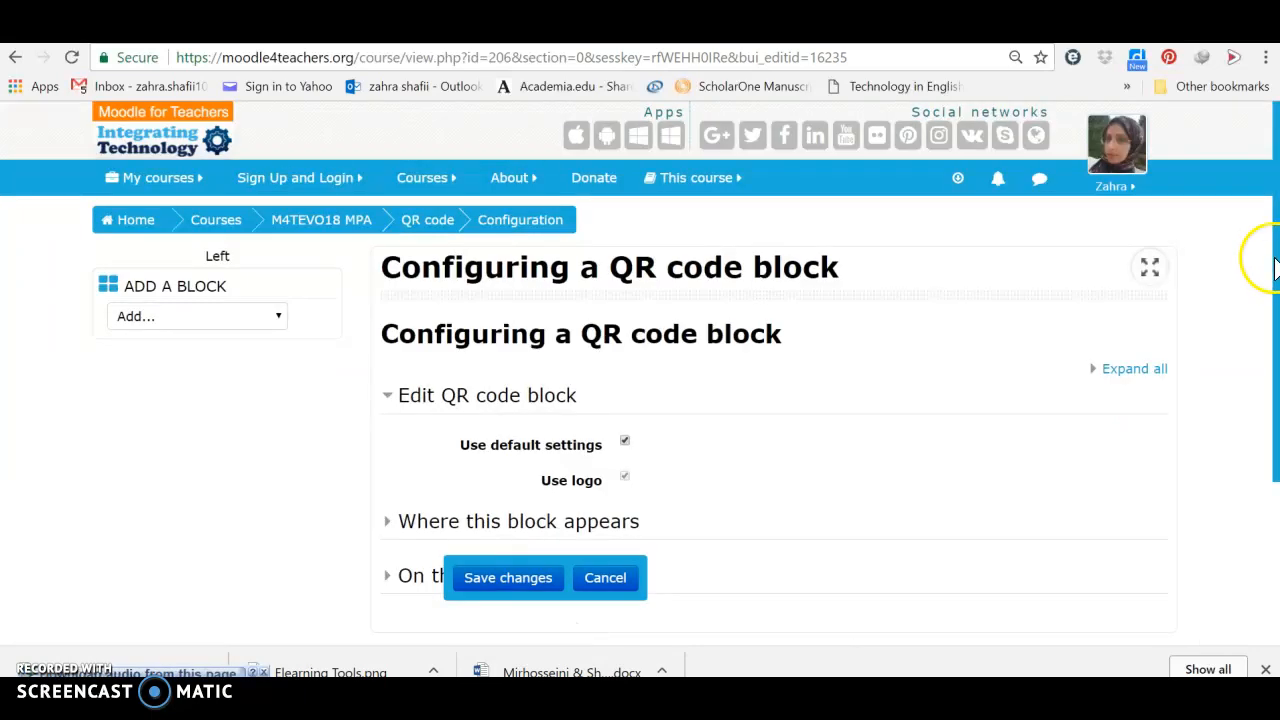
pyautogui.scroll(-1, 1240, 300)
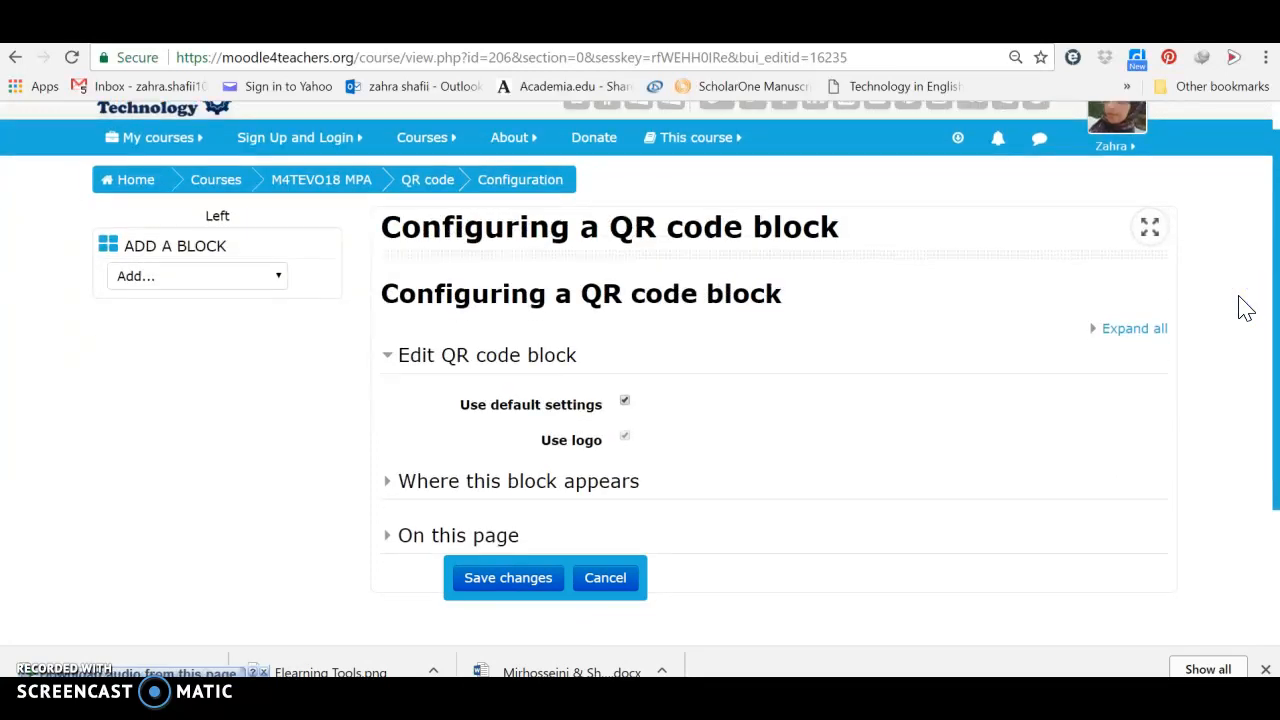
pyautogui.scroll(-1, 1245, 308)
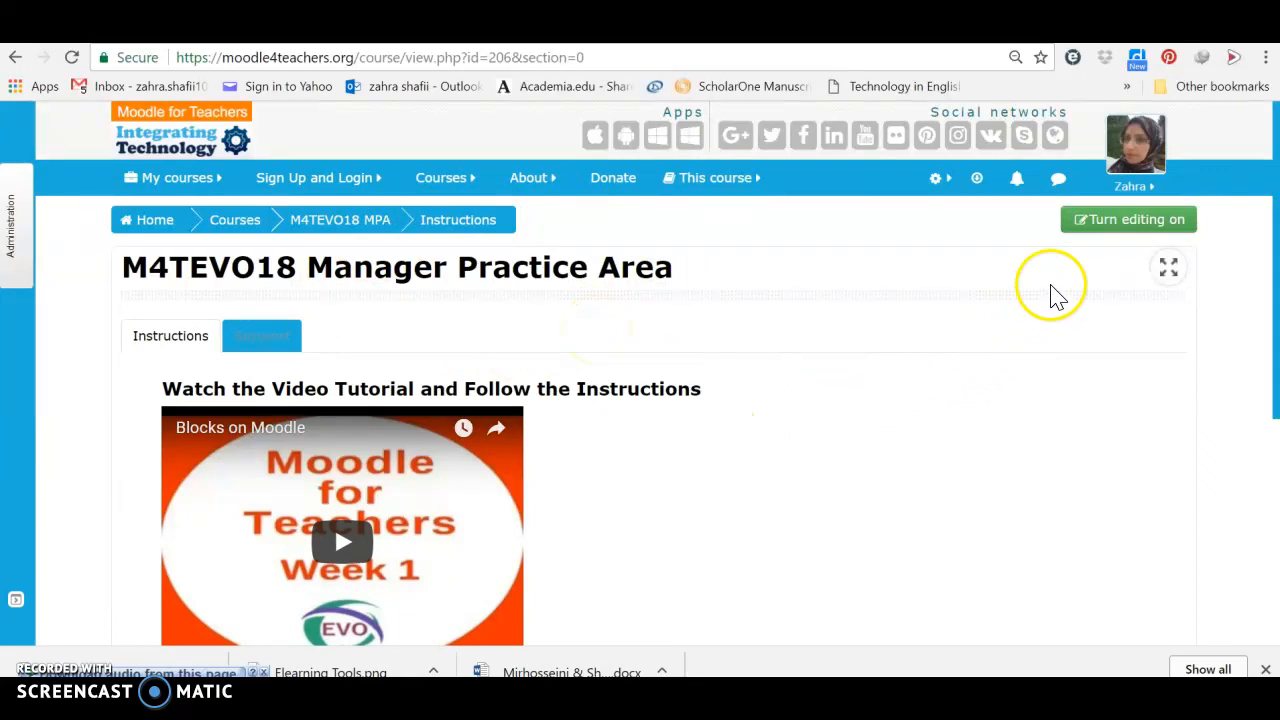
# Turn on course editing again and add a Poll block to the course page
pyautogui.click(1120, 232)
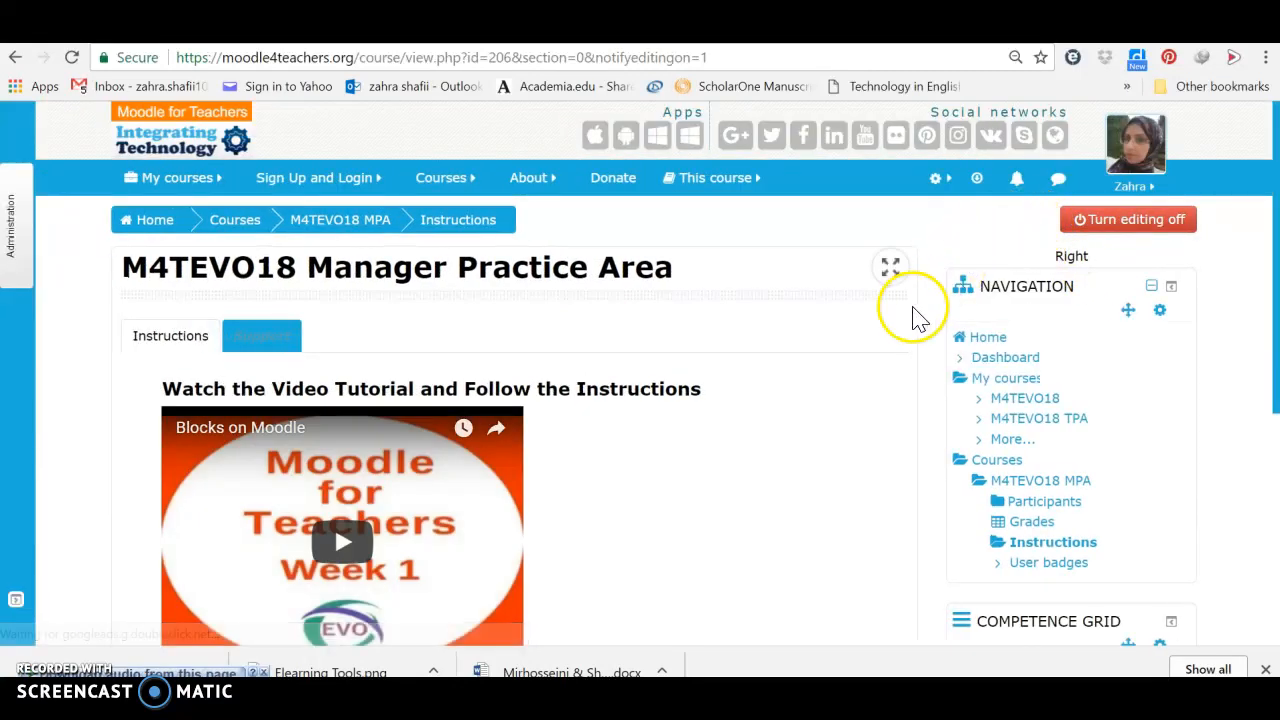
pyautogui.scroll(-2, 847, 465)
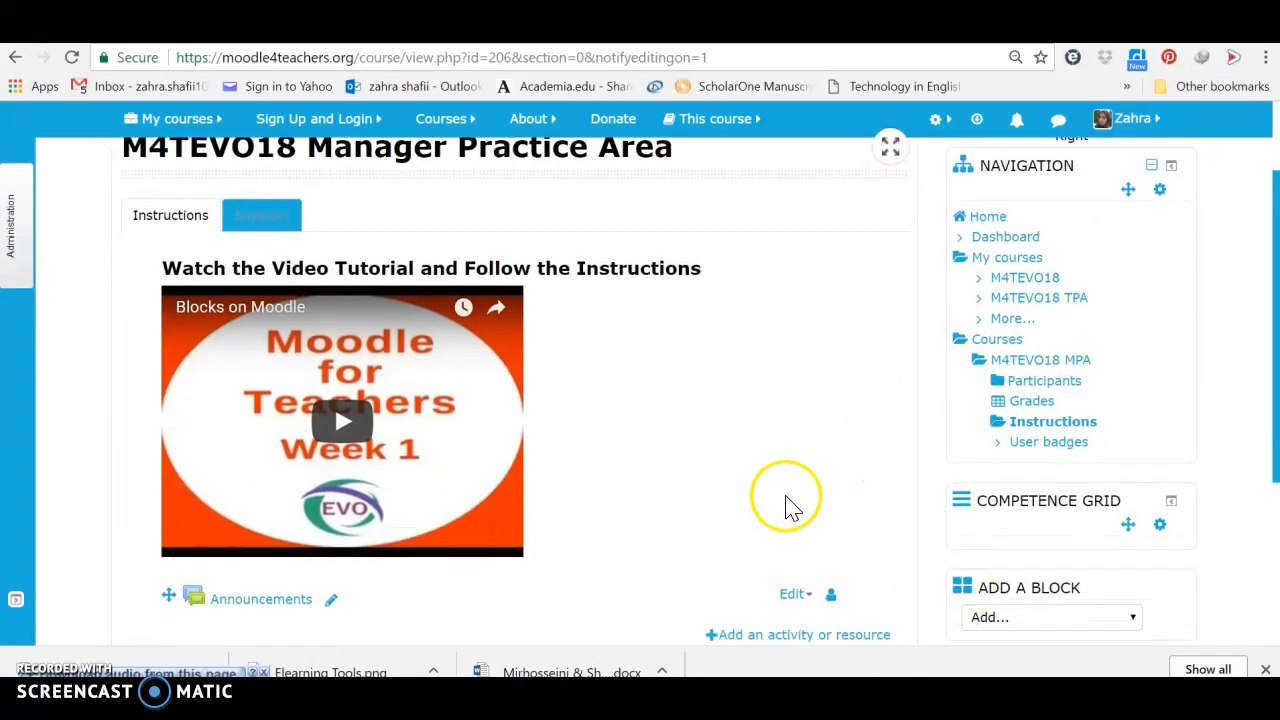
pyautogui.scroll(-3, 791, 509)
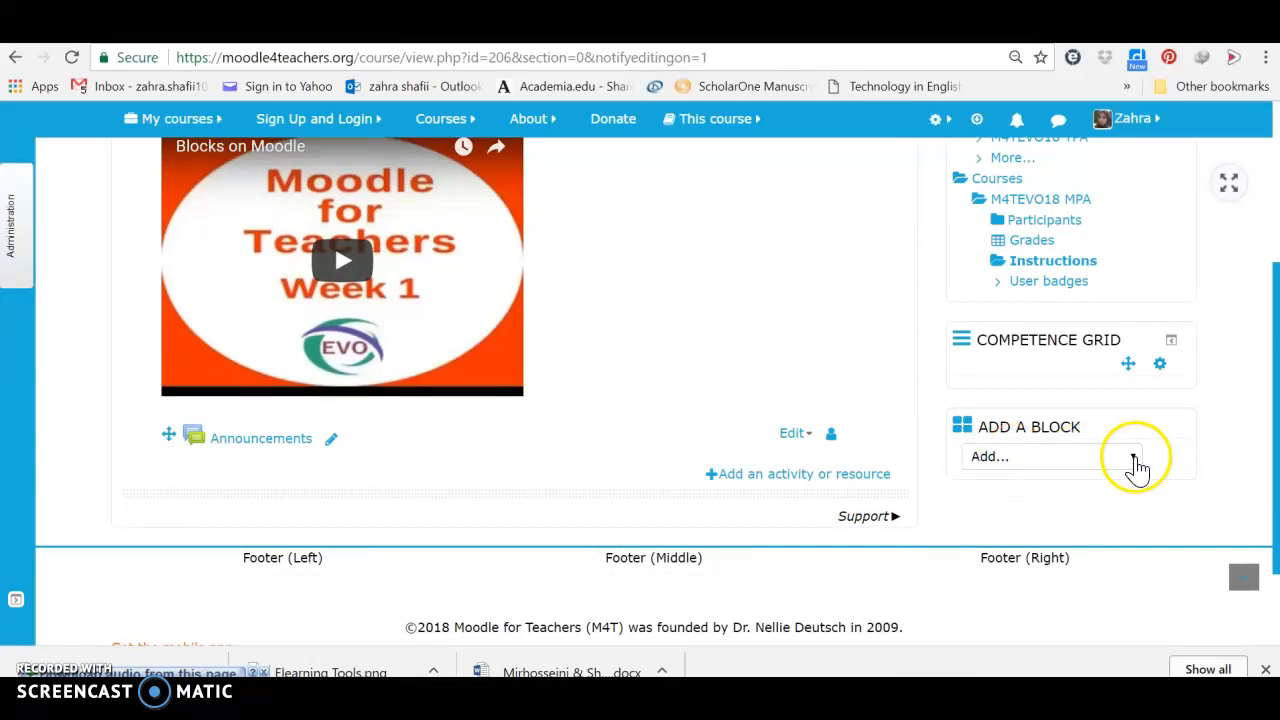
pyautogui.click(1134, 458)
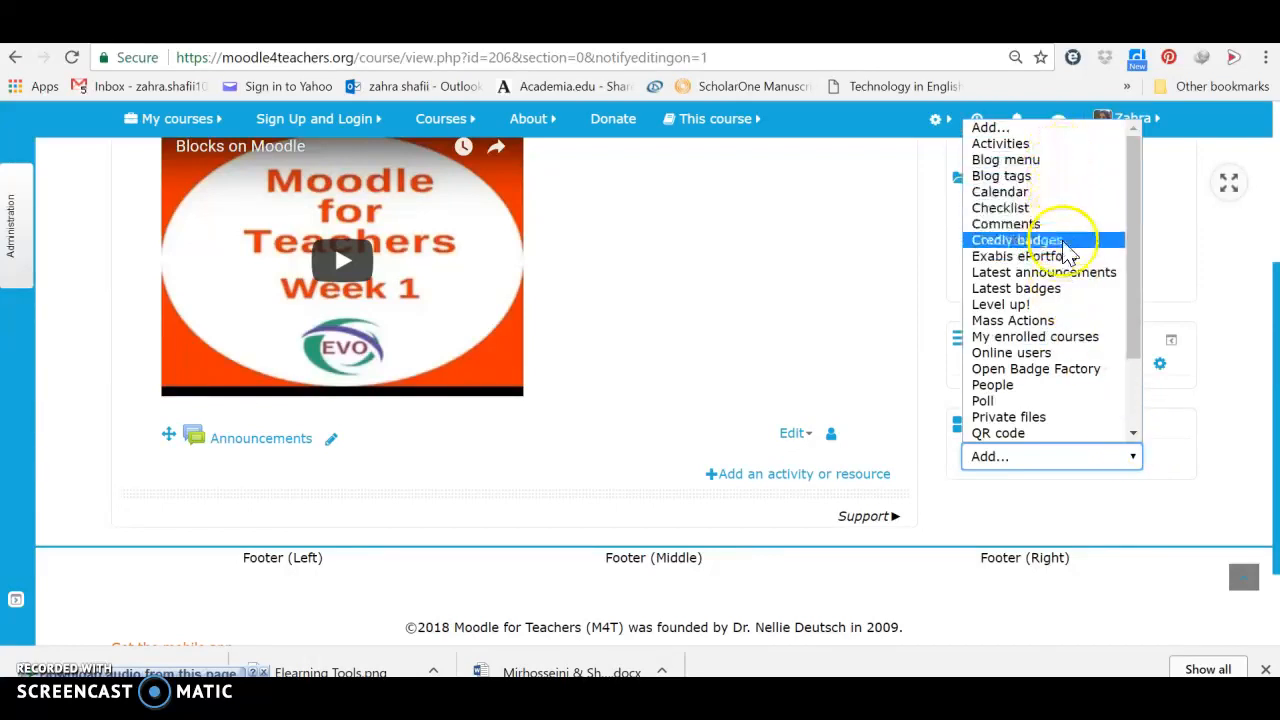
pyautogui.click(1134, 410)
pyautogui.click(1096, 440)
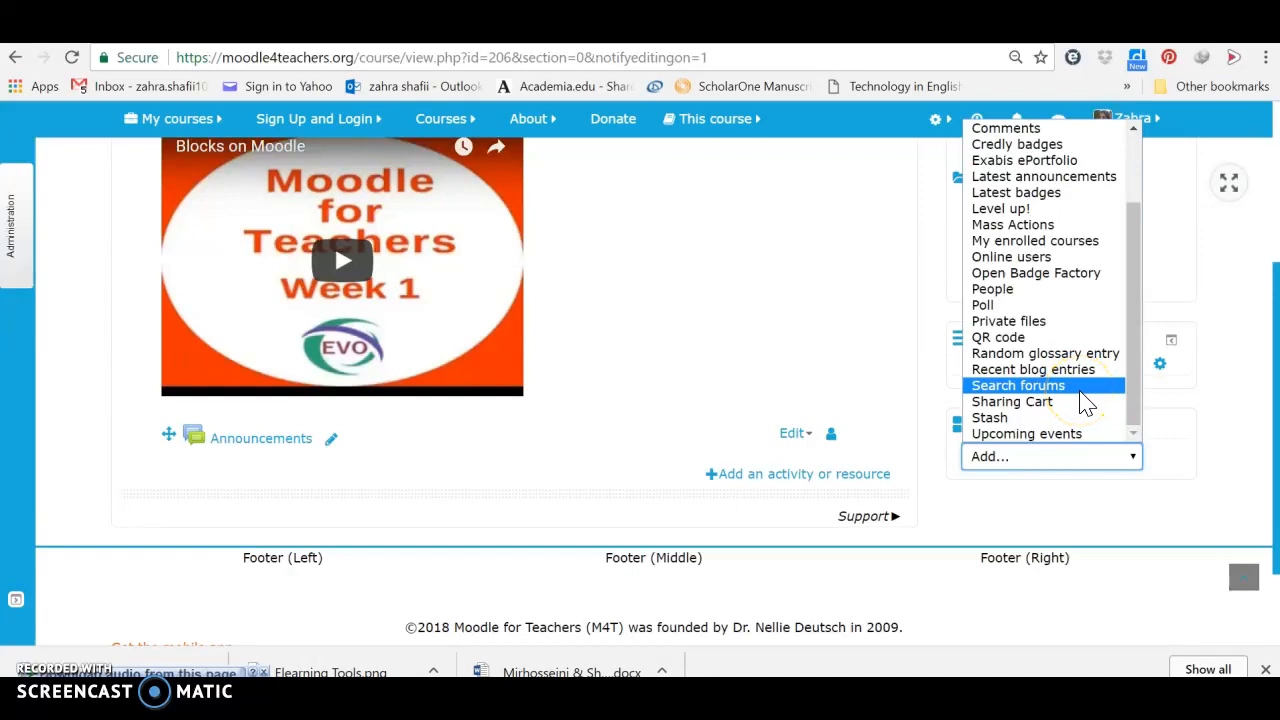
pyautogui.click(1003, 314)
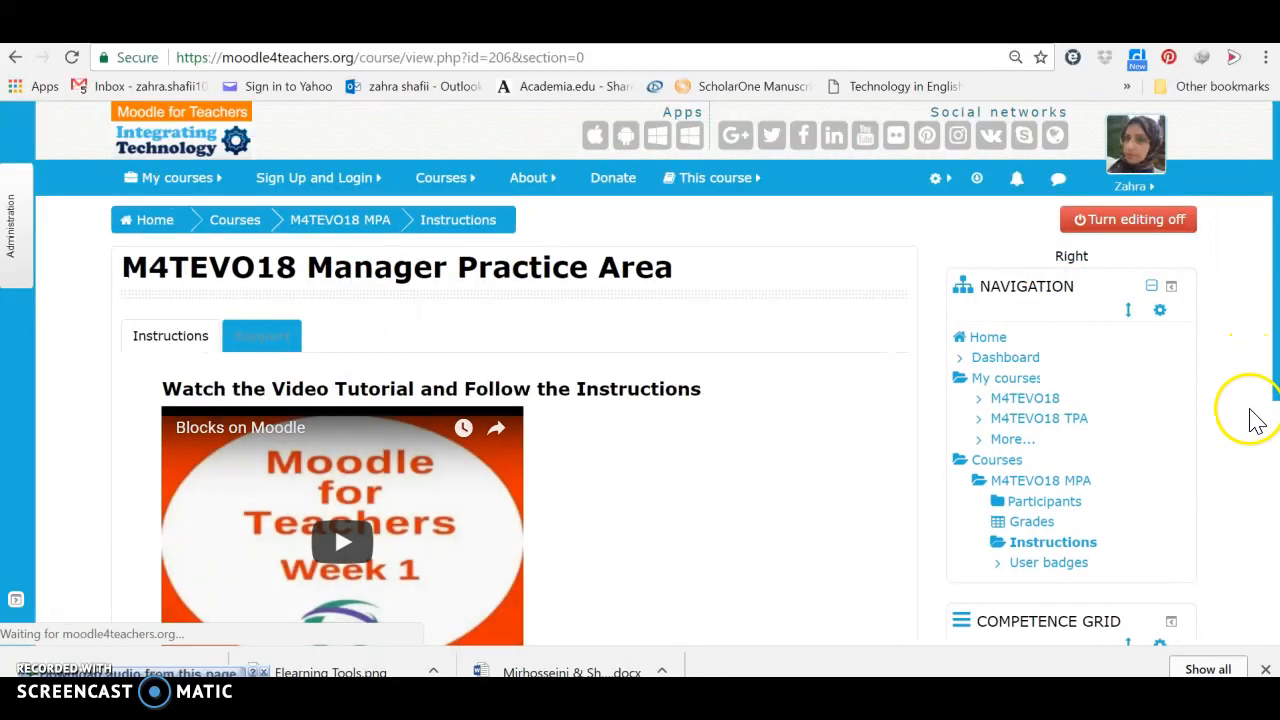
# Move the Poll block into the Footer (Right) region and open its configuration page to review the block settings
pyautogui.scroll(-3, 1250, 418)
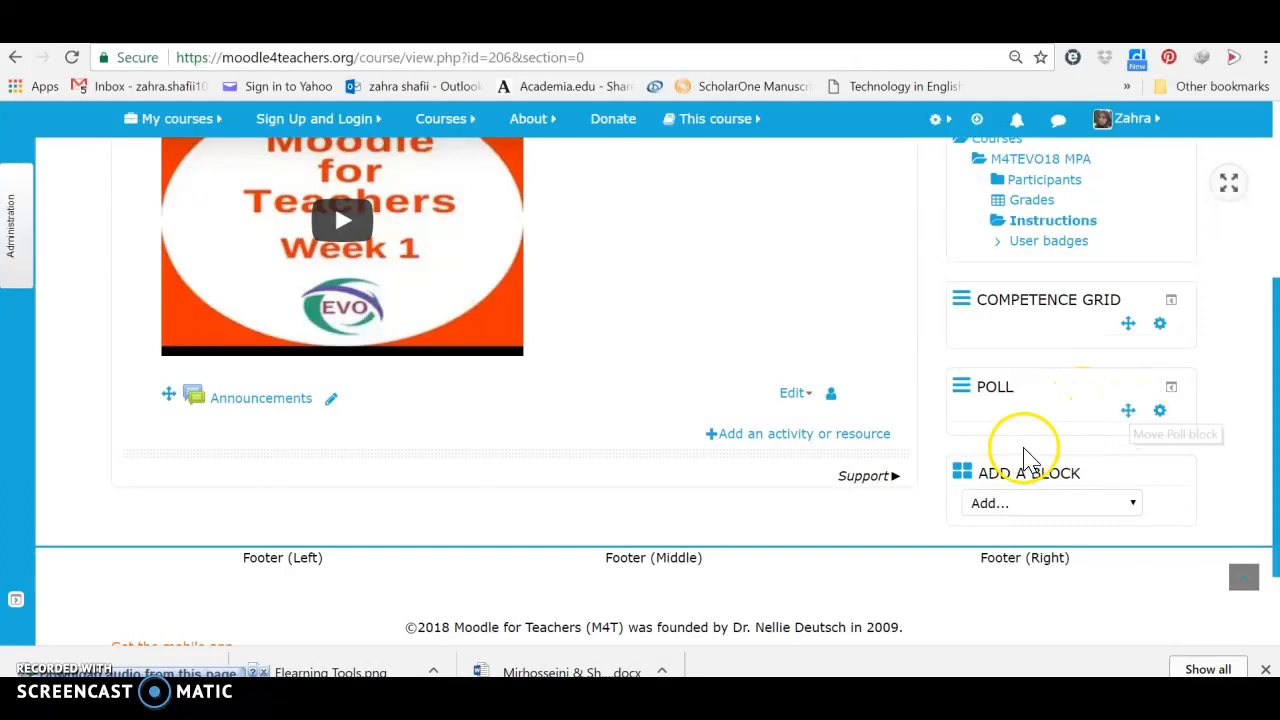
pyautogui.moveTo(1127, 410); pyautogui.dragTo(1037, 603)
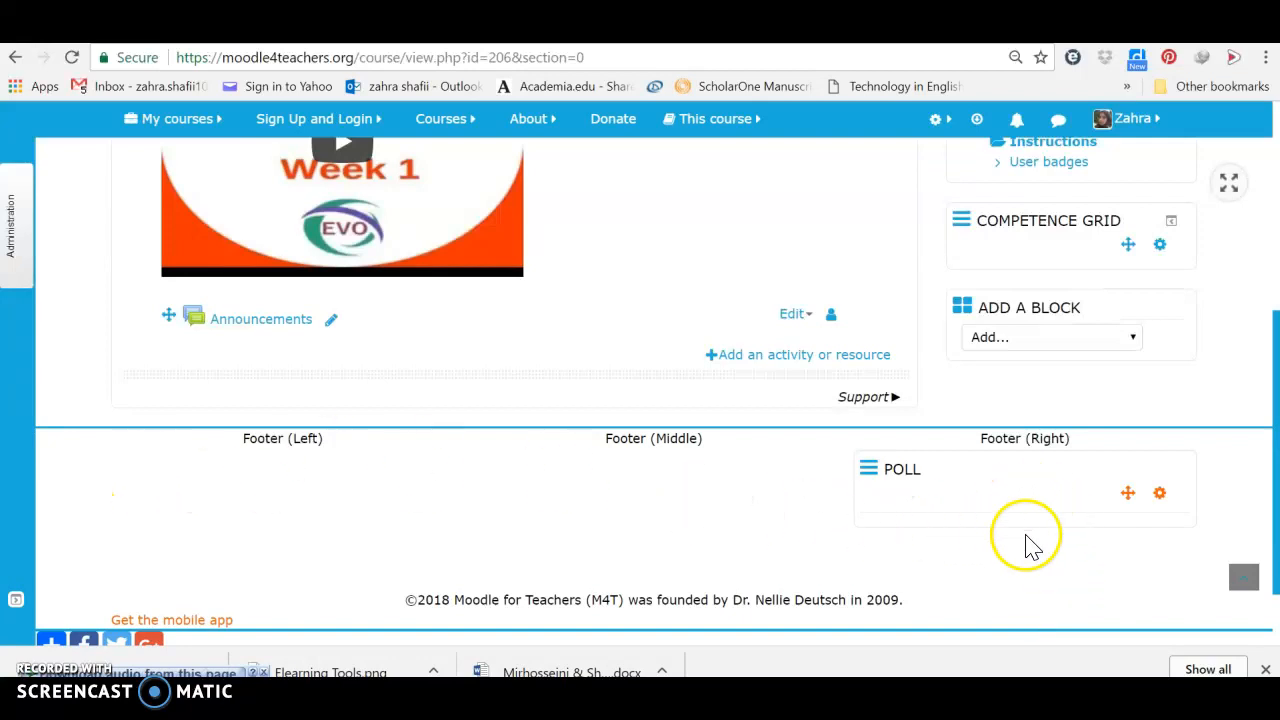
pyautogui.click(1163, 494)
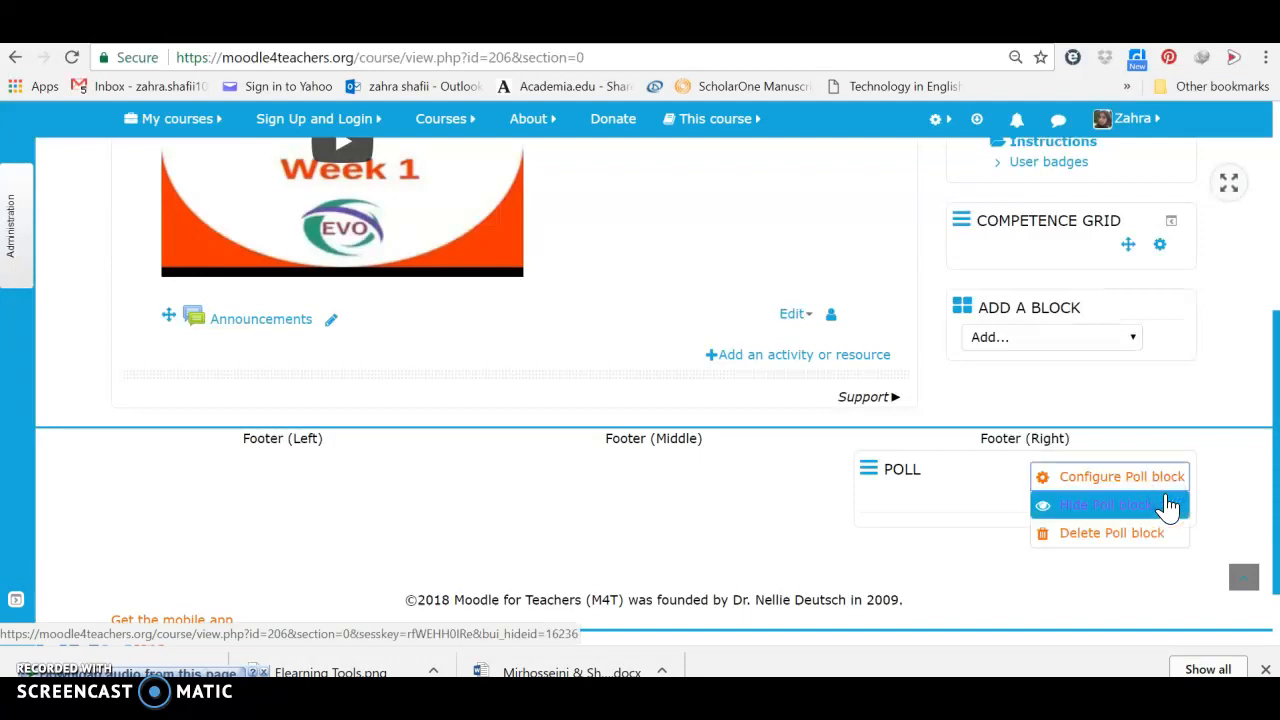
pyautogui.click(1151, 493)
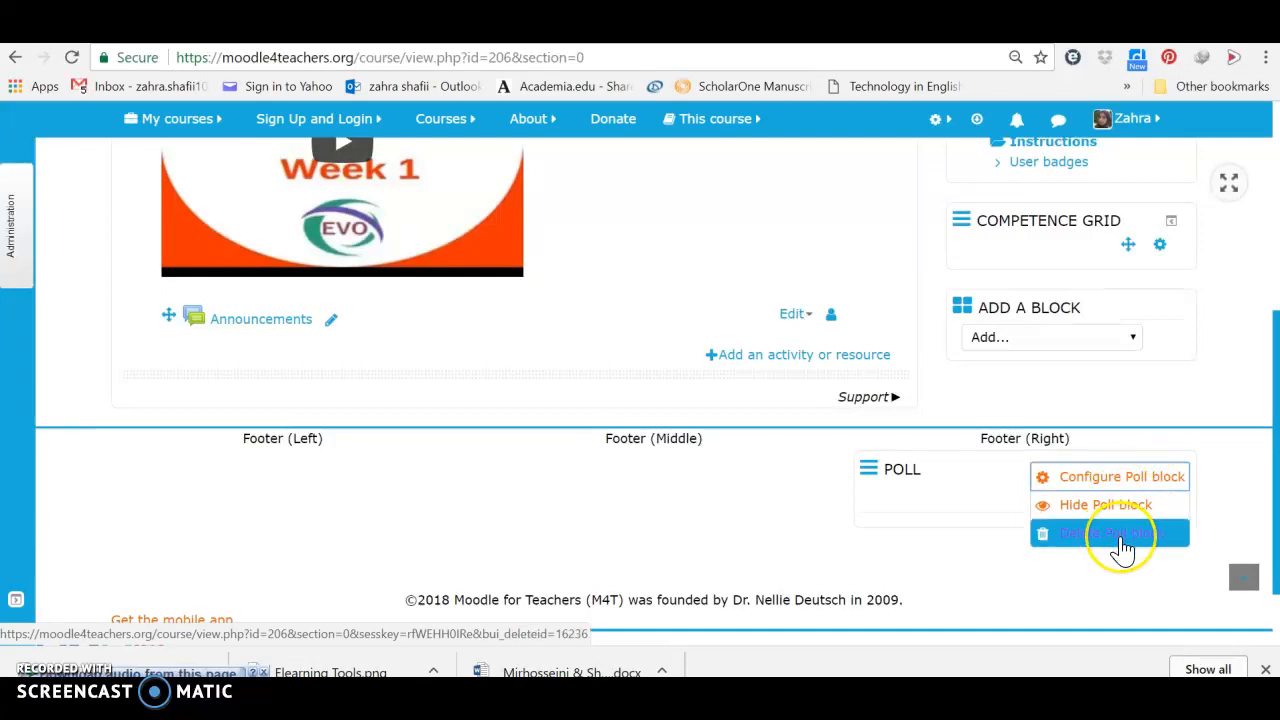
pyautogui.click(1137, 482)
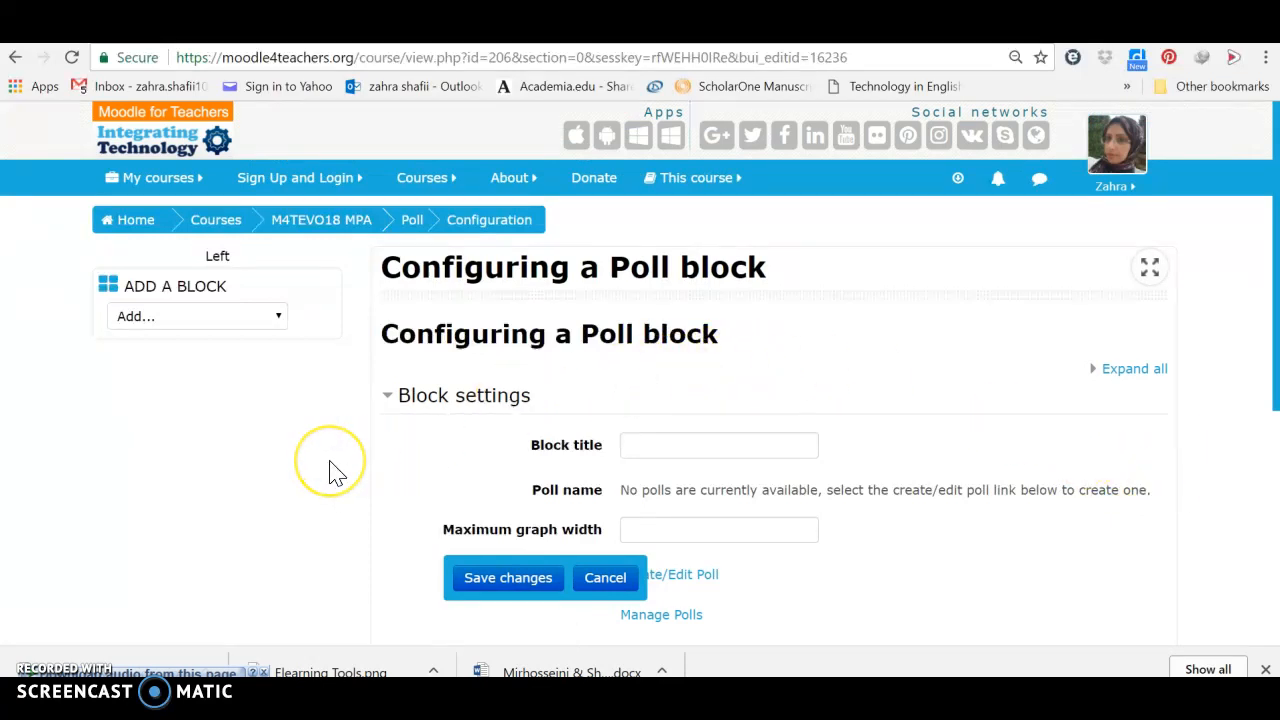
pyautogui.scroll(-2, 335, 472)
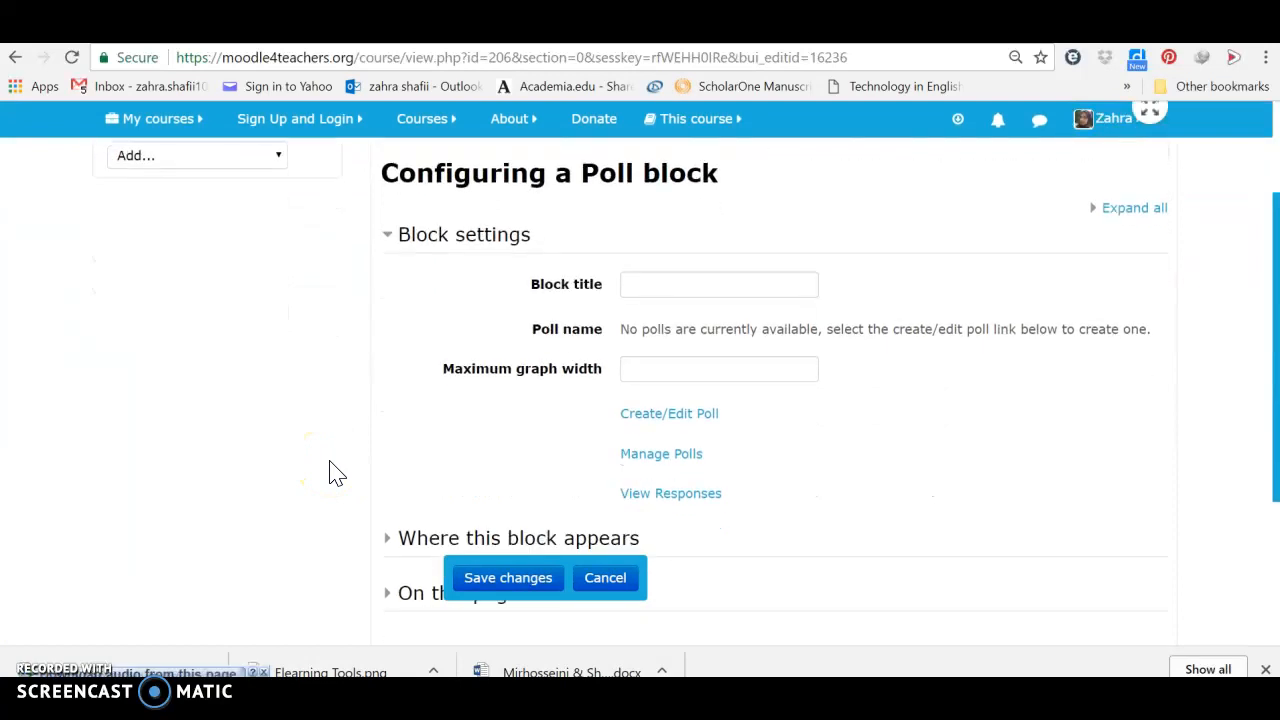
pyautogui.scroll(-1, 335, 472)
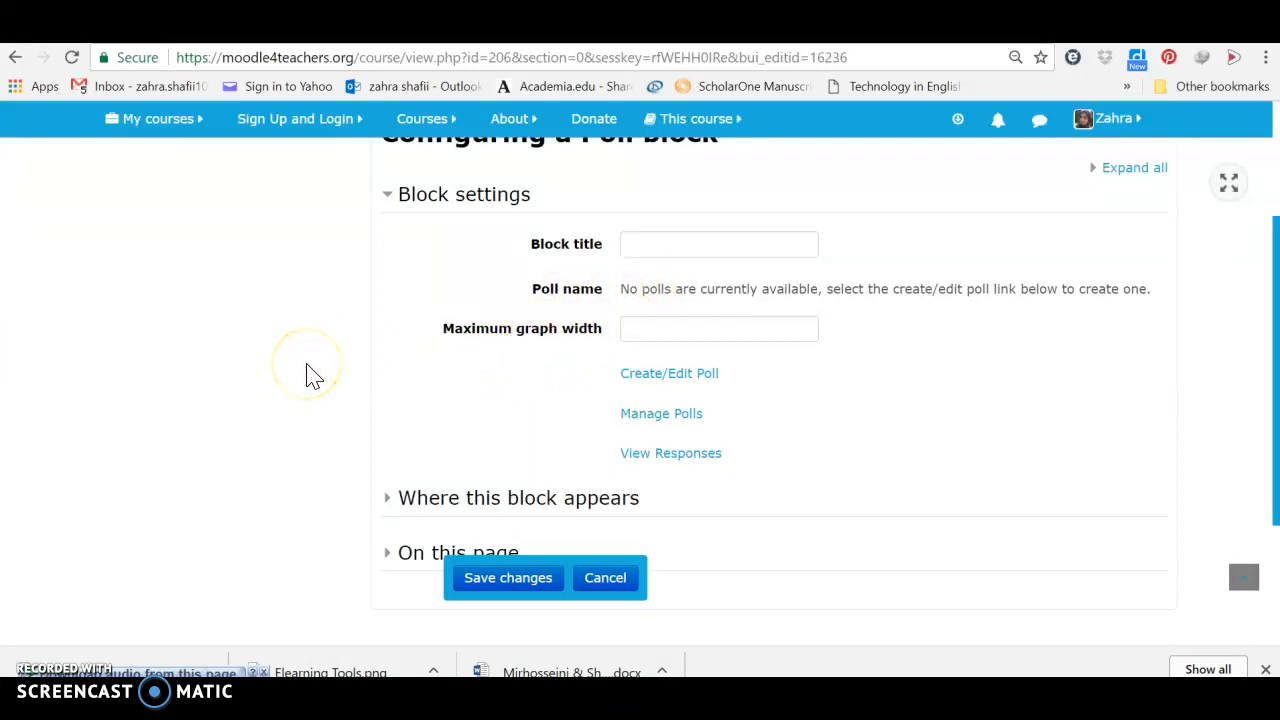
pyautogui.scroll(-3, 313, 375)
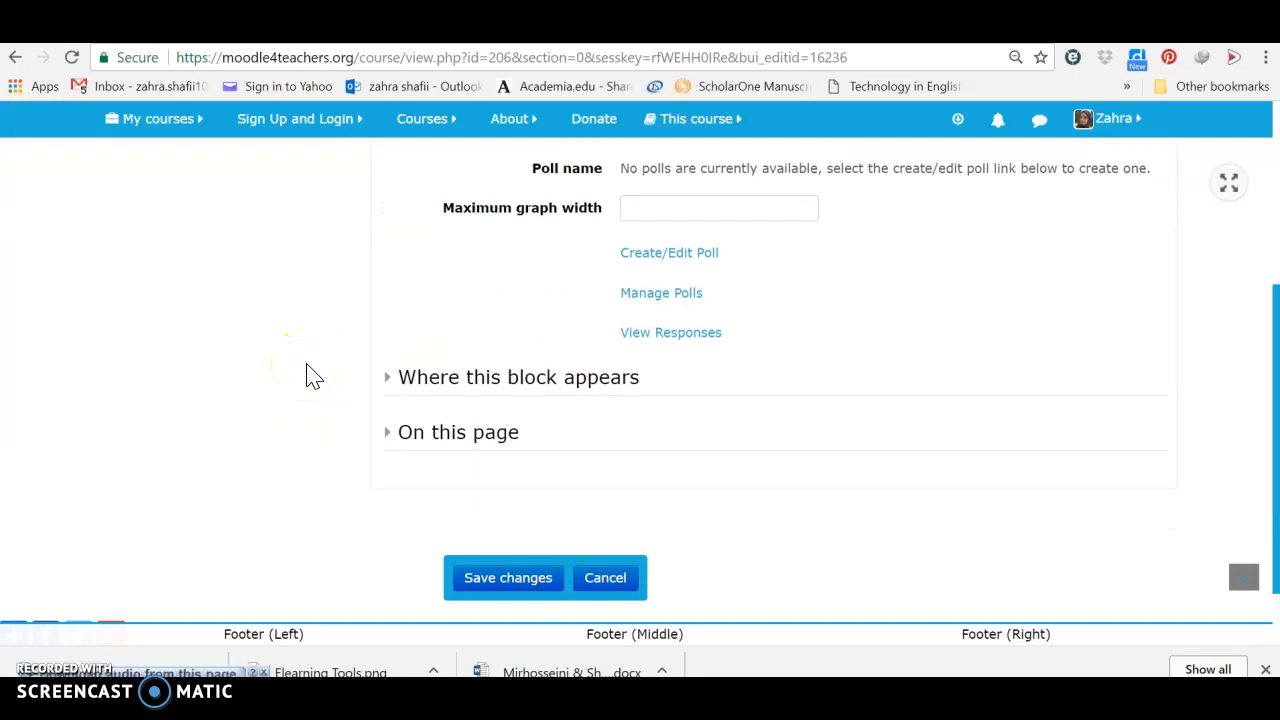
# Expand the Poll block's block location and page settings and review the default region, weight and visibility options
pyautogui.click(412, 376)
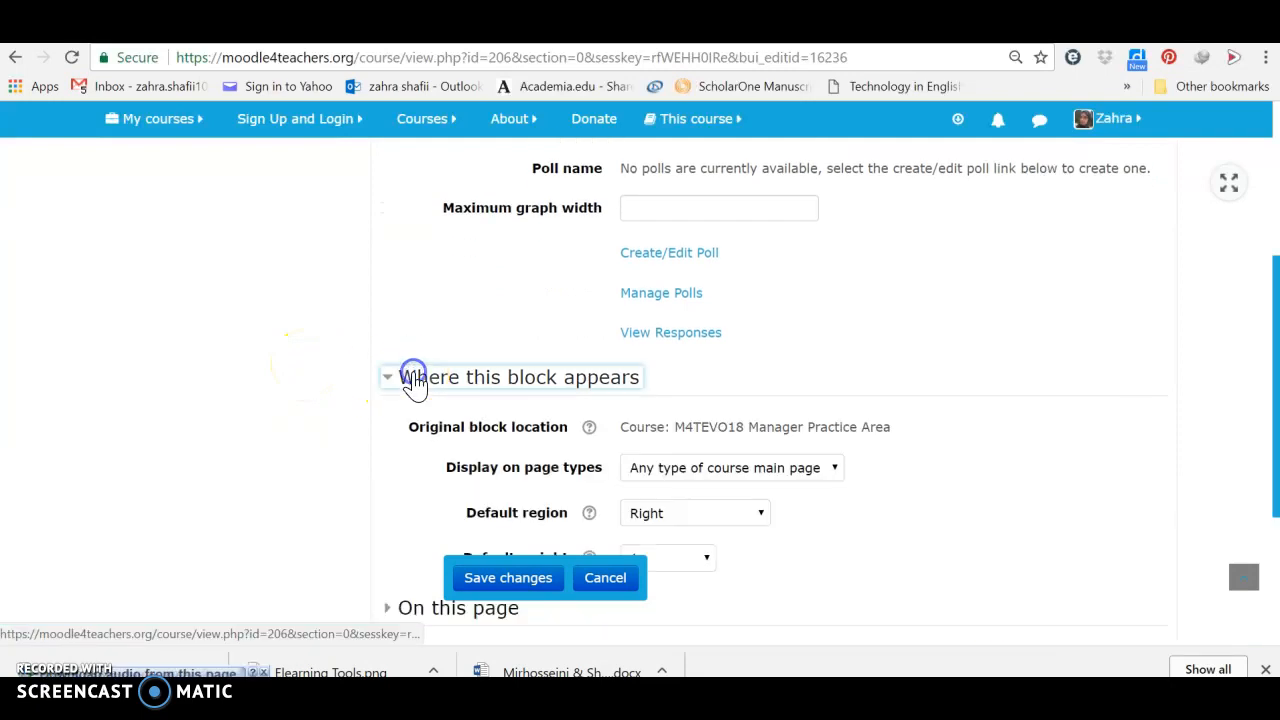
pyautogui.scroll(-3, 306, 390)
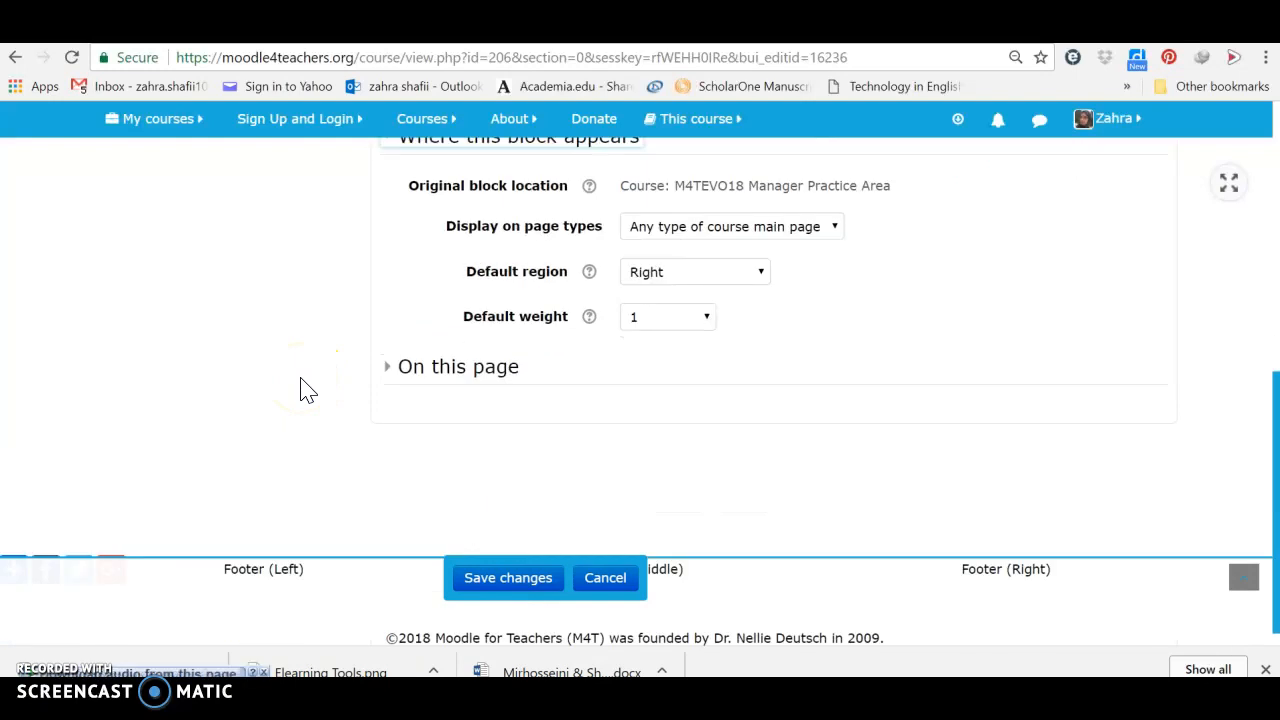
pyautogui.click(446, 382)
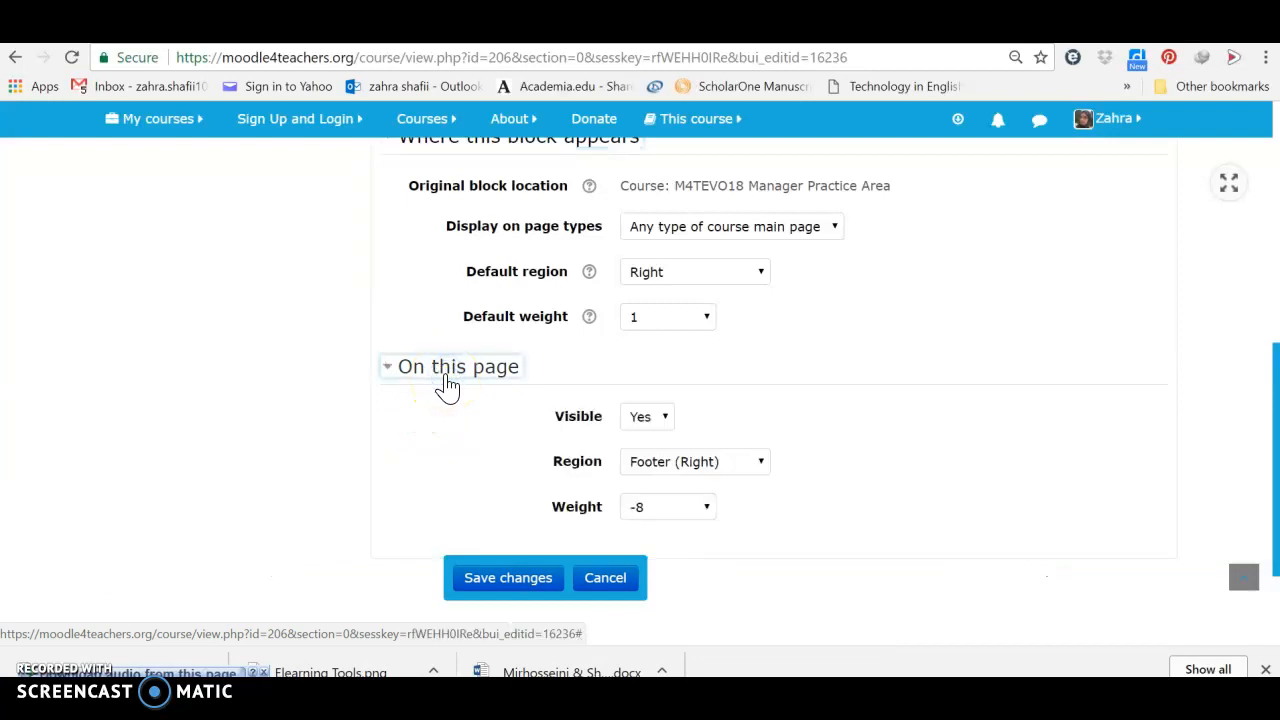
pyautogui.scroll(-1, 410, 452)
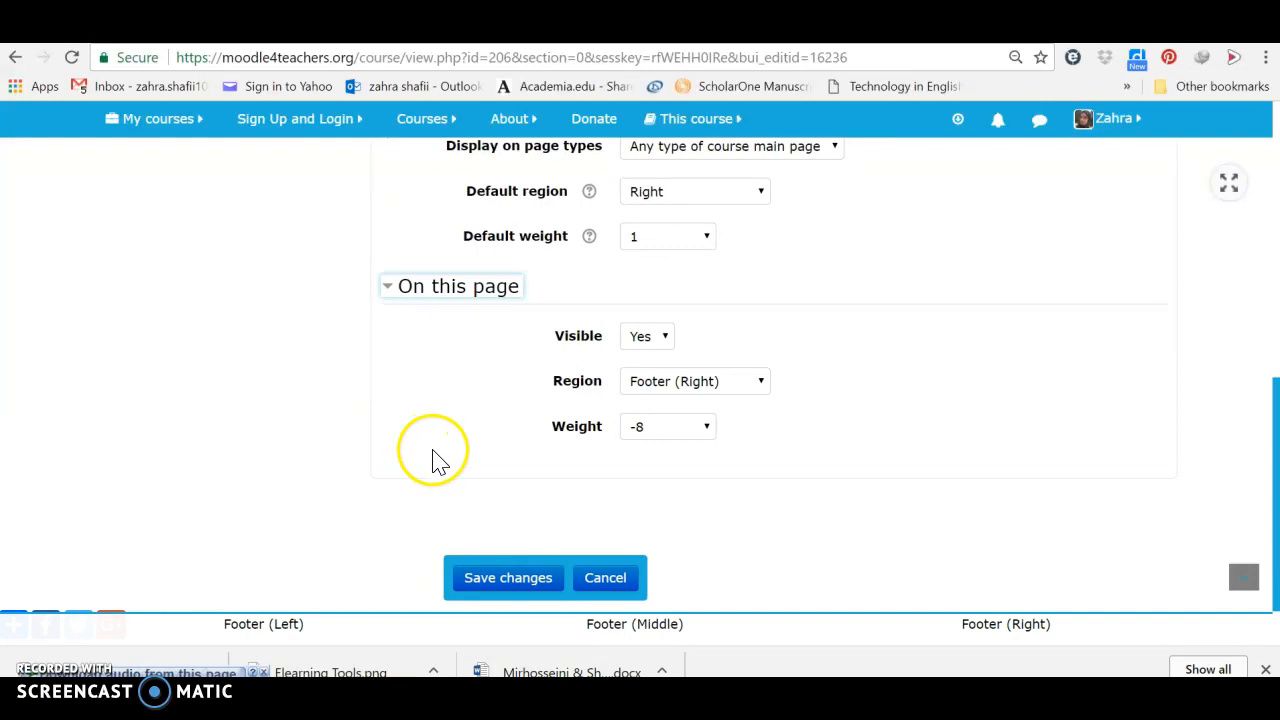
pyautogui.click(666, 345)
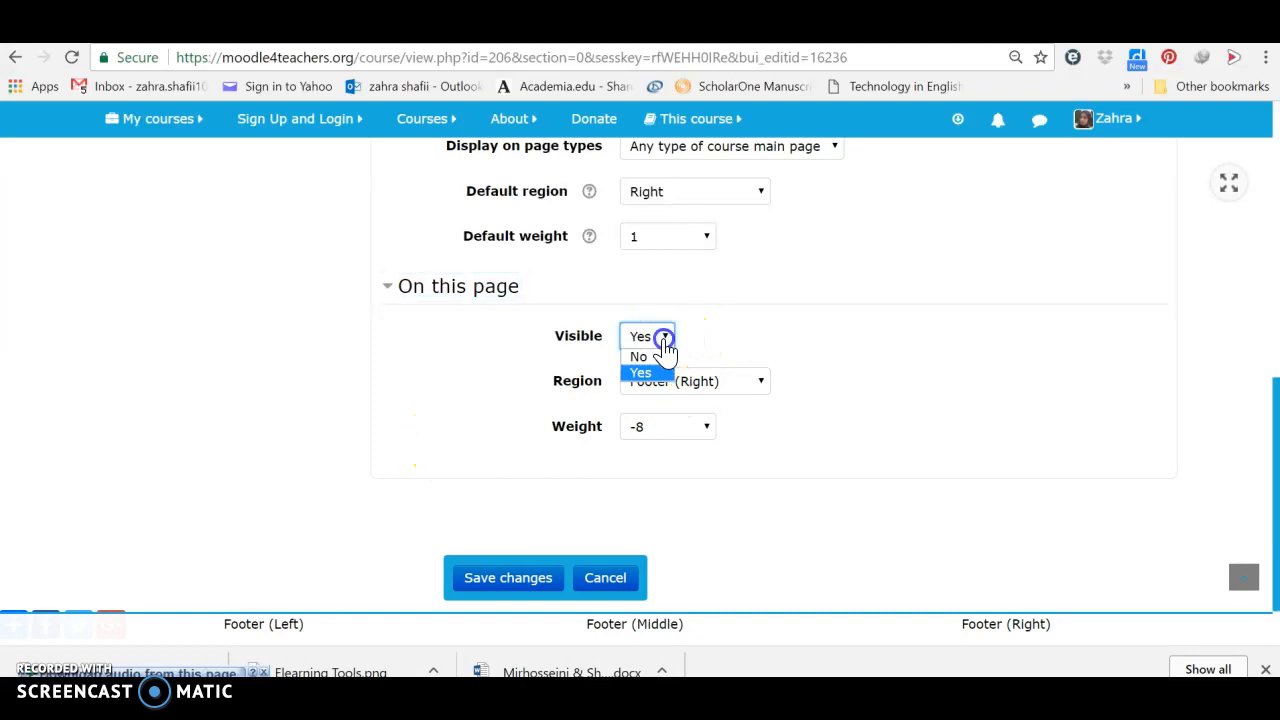
pyautogui.click(650, 362)
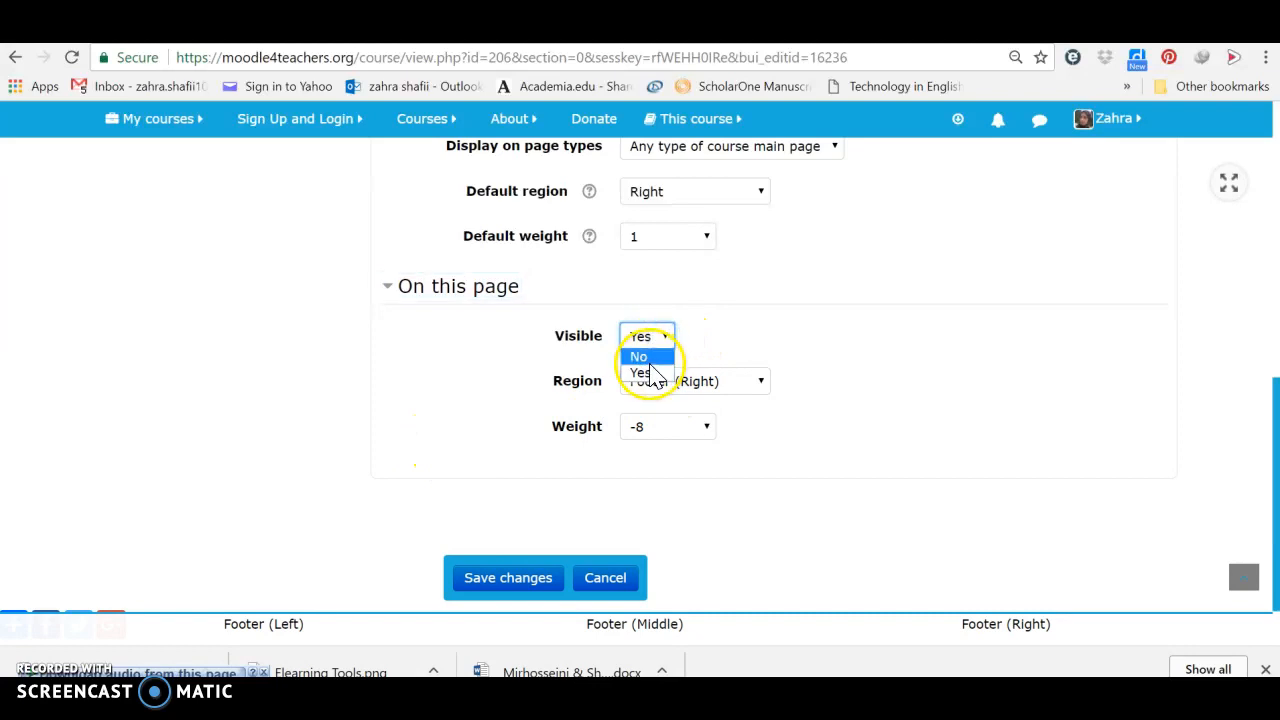
pyautogui.click(743, 352)
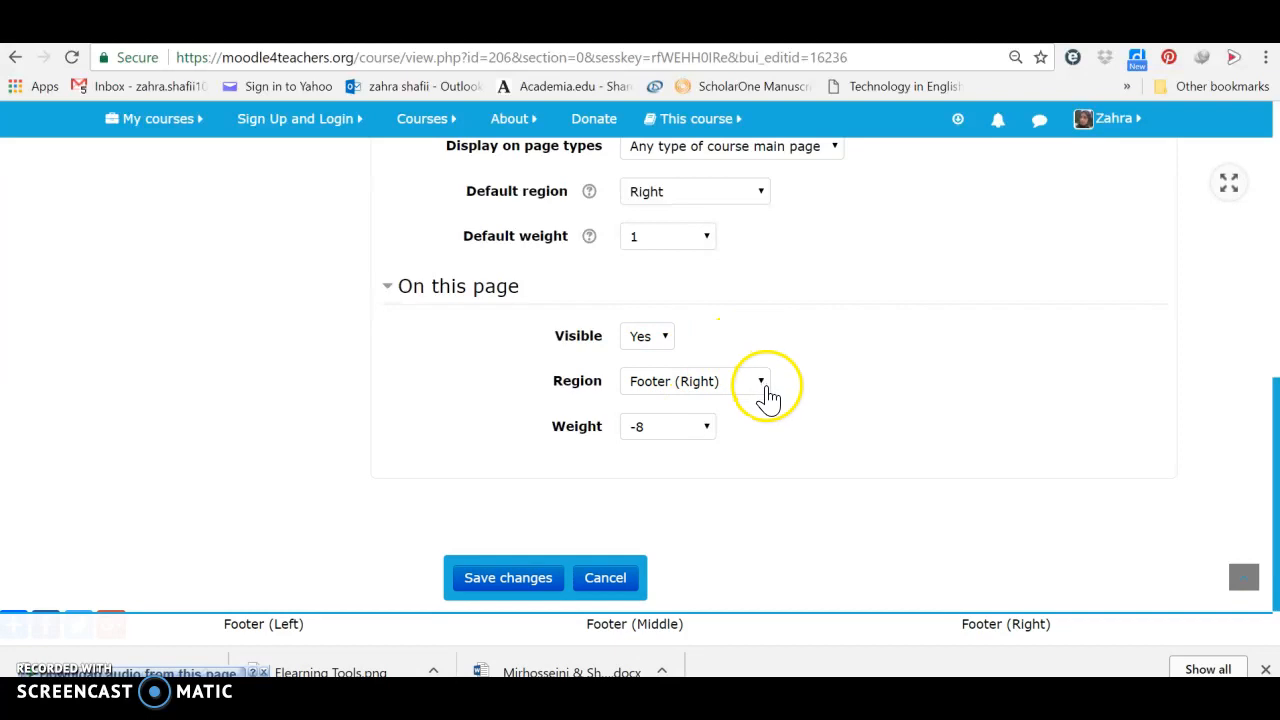
# Set the Poll block's region on this page to Right, look over the weight choices, and save the changes
pyautogui.click(762, 384)
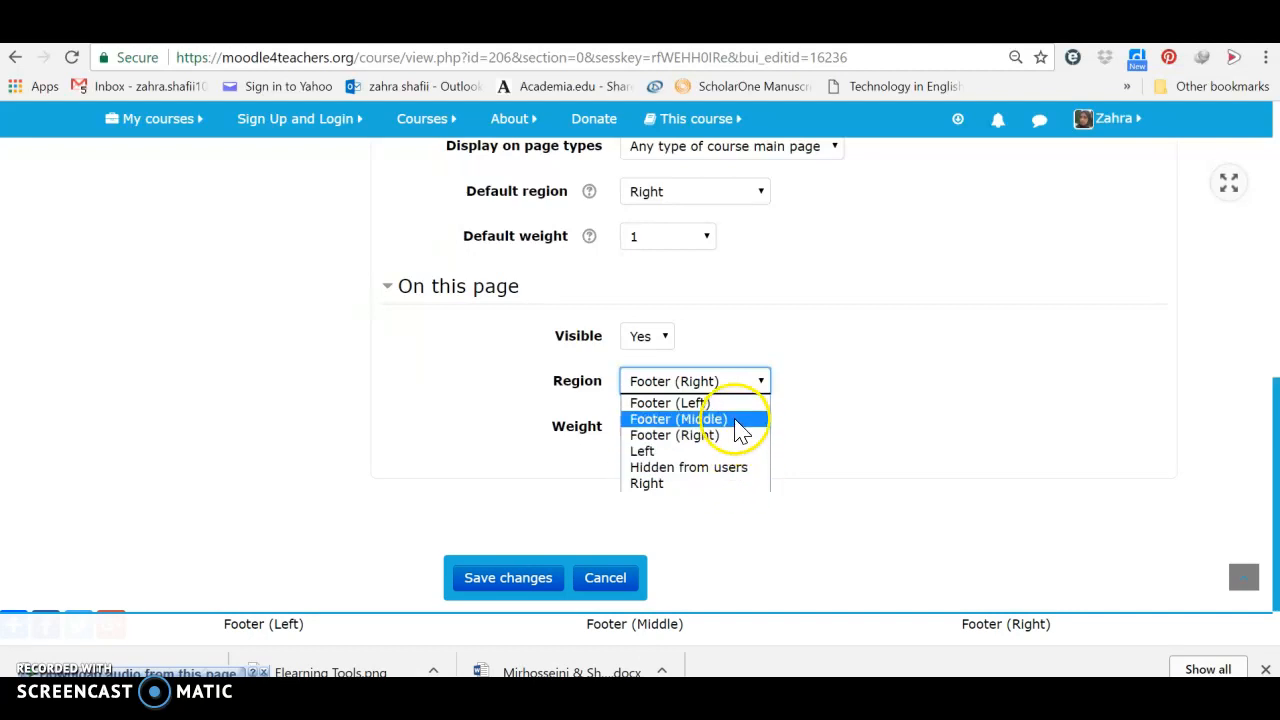
pyautogui.click(658, 484)
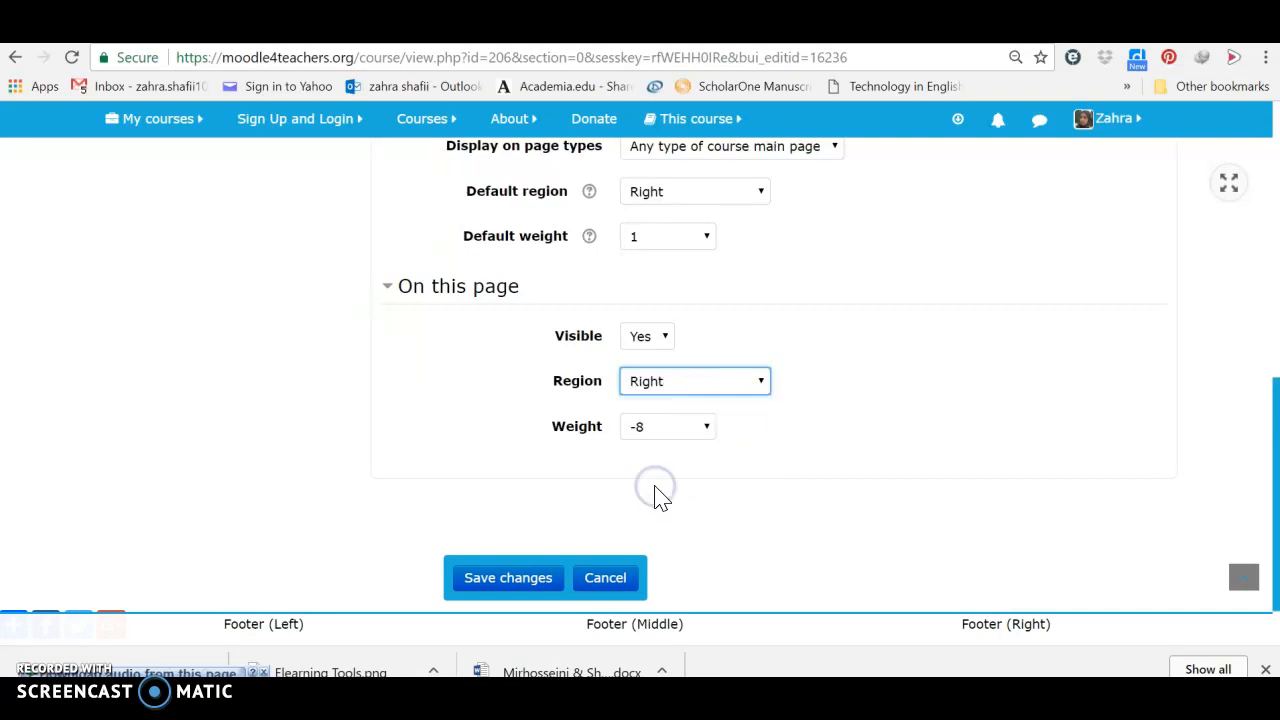
pyautogui.click(706, 428)
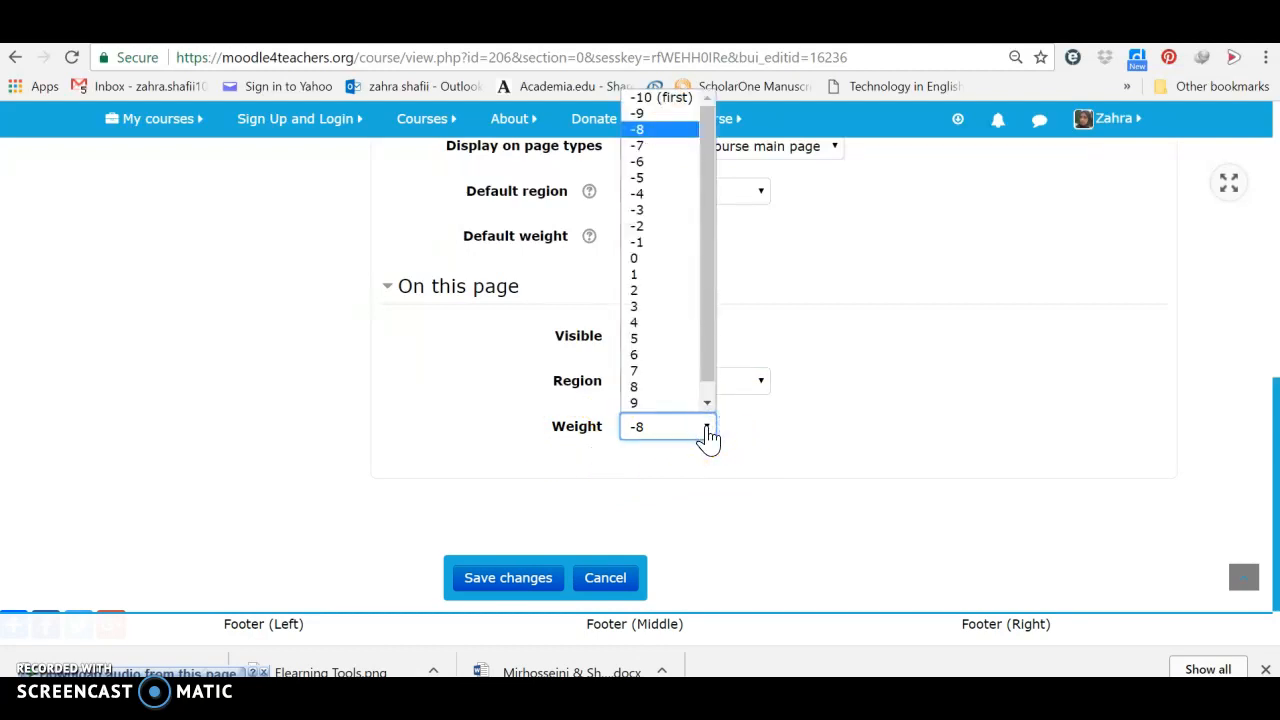
pyautogui.click(727, 474)
pyautogui.click(529, 580)
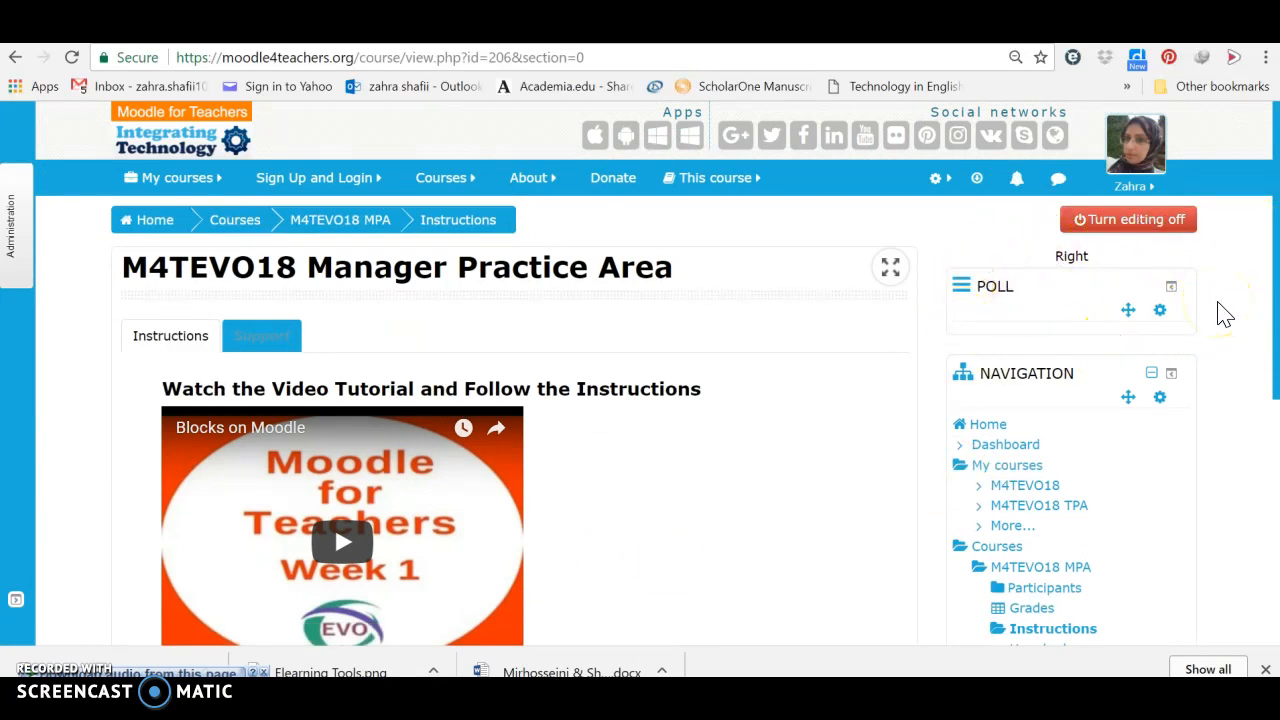
# Add a QR code block to the course page and look over its code, format, size and download options
pyautogui.scroll(-5, 1260, 355)
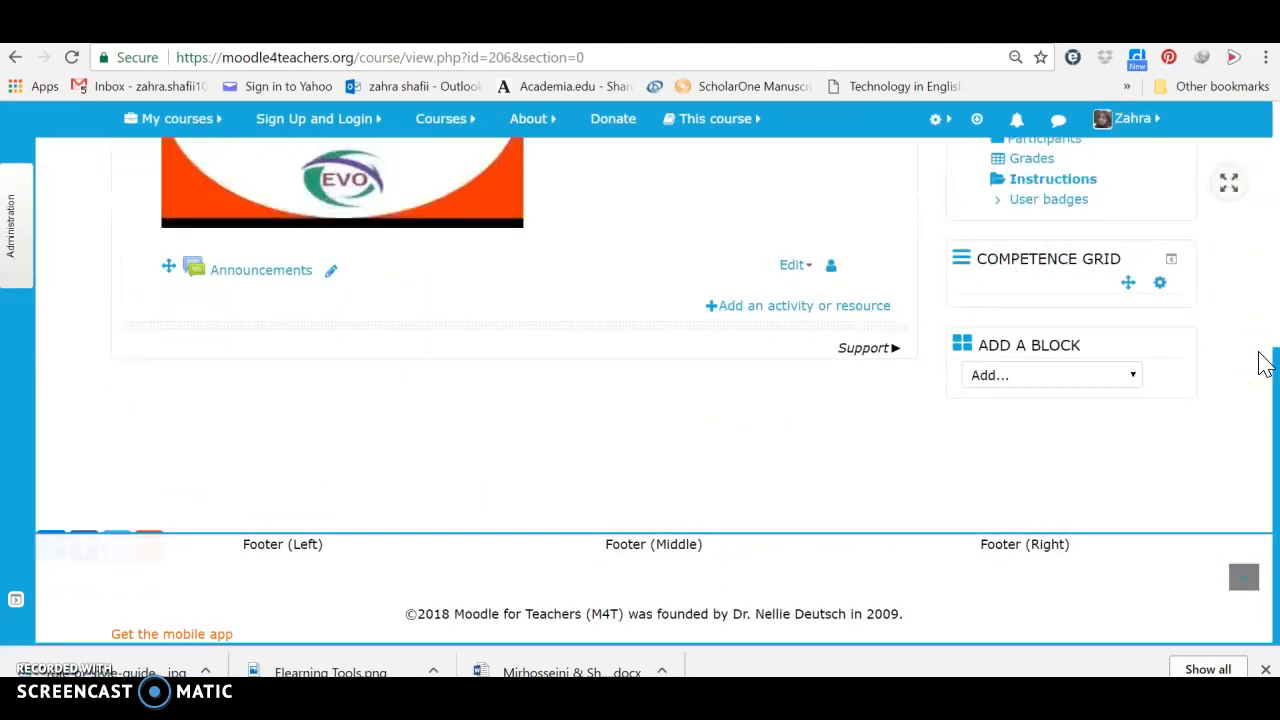
pyautogui.click(1117, 380)
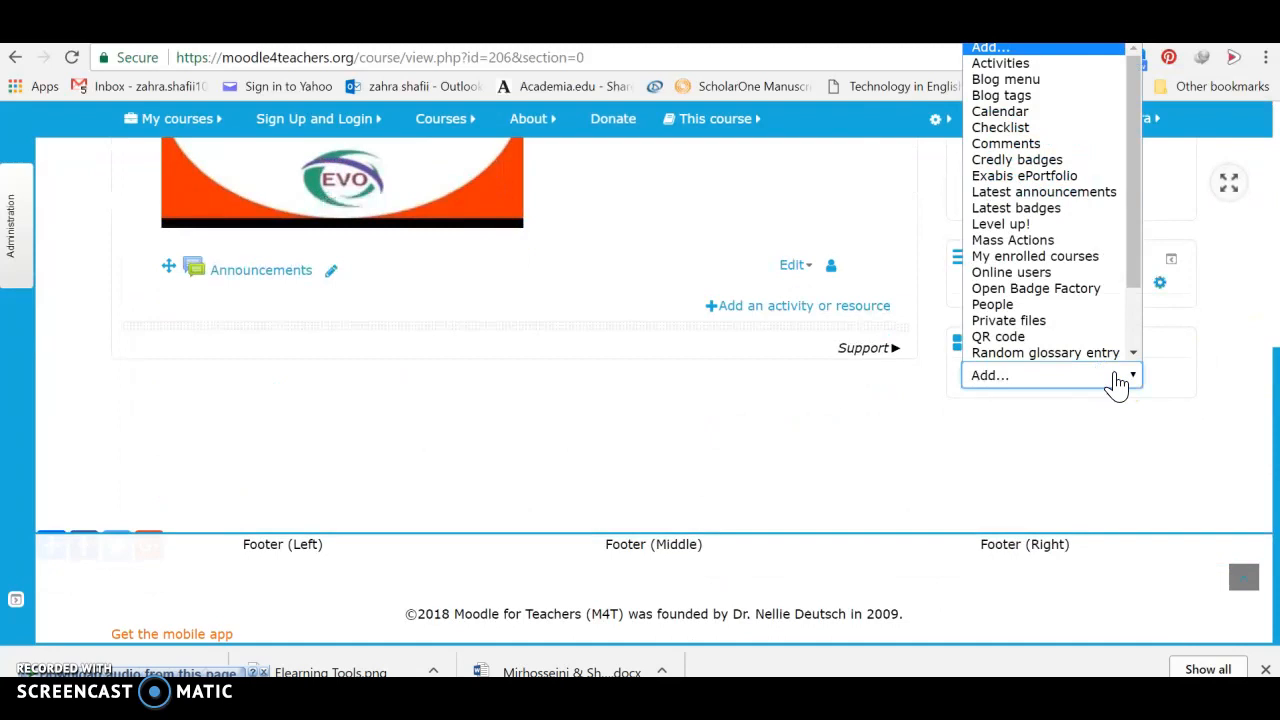
pyautogui.click(1020, 322)
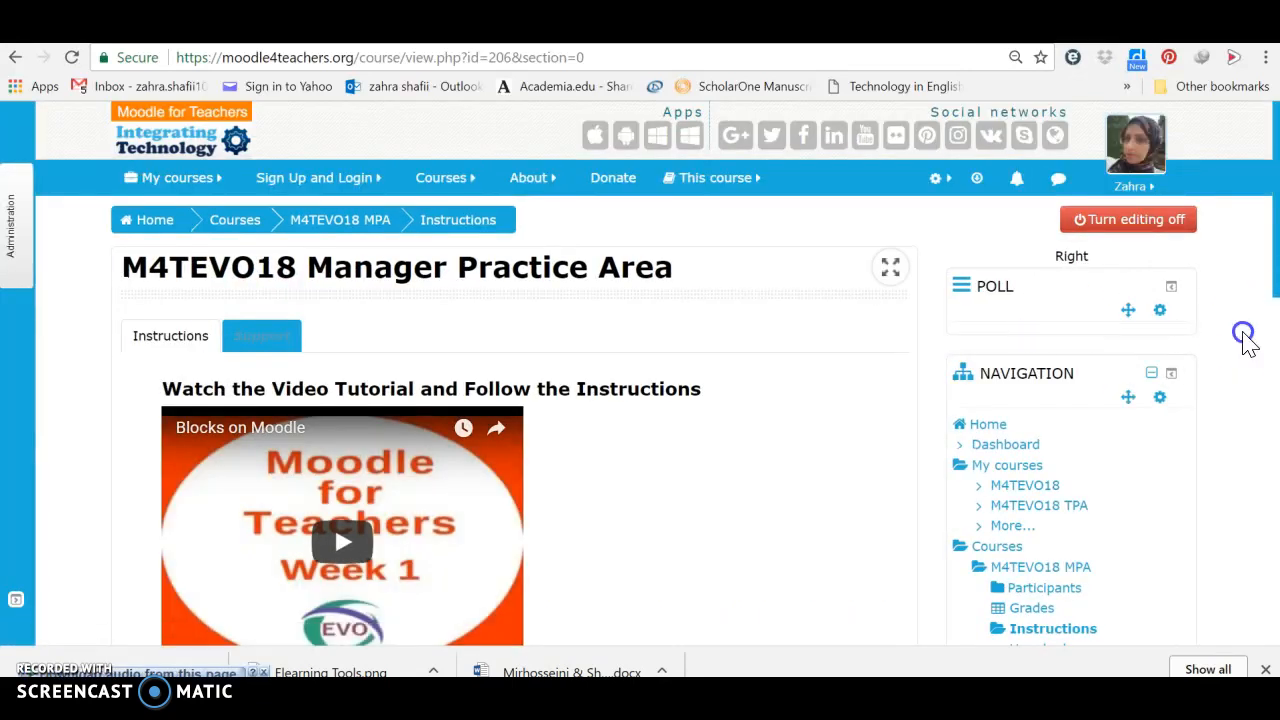
pyautogui.scroll(-1, 1246, 337)
pyautogui.scroll(-8, 1246, 340)
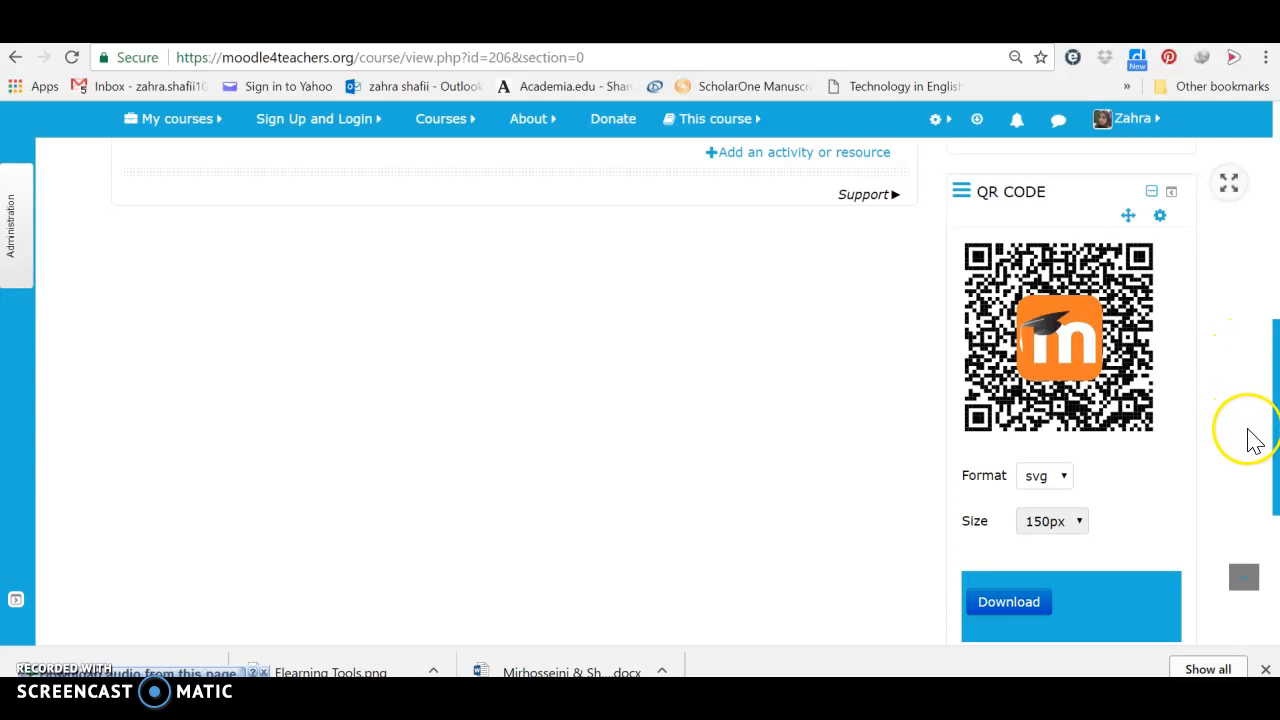
pyautogui.scroll(-1, 1253, 440)
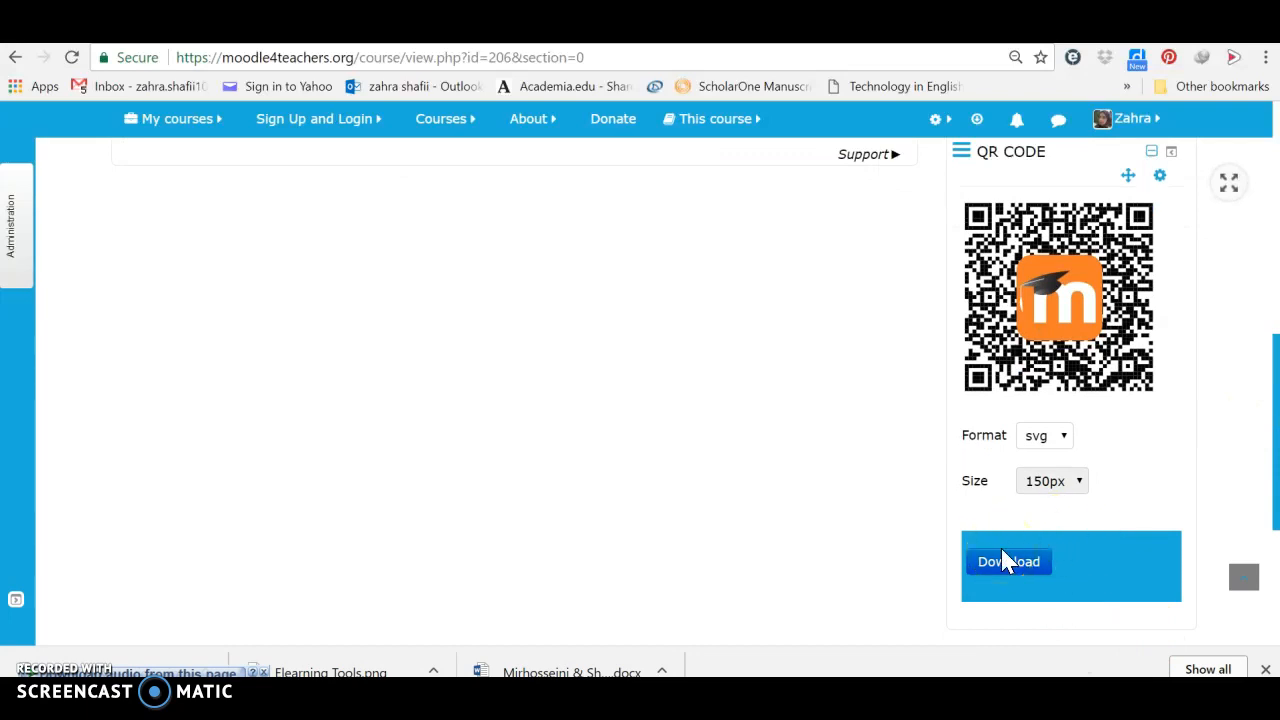
pyautogui.scroll(3, 1005, 562)
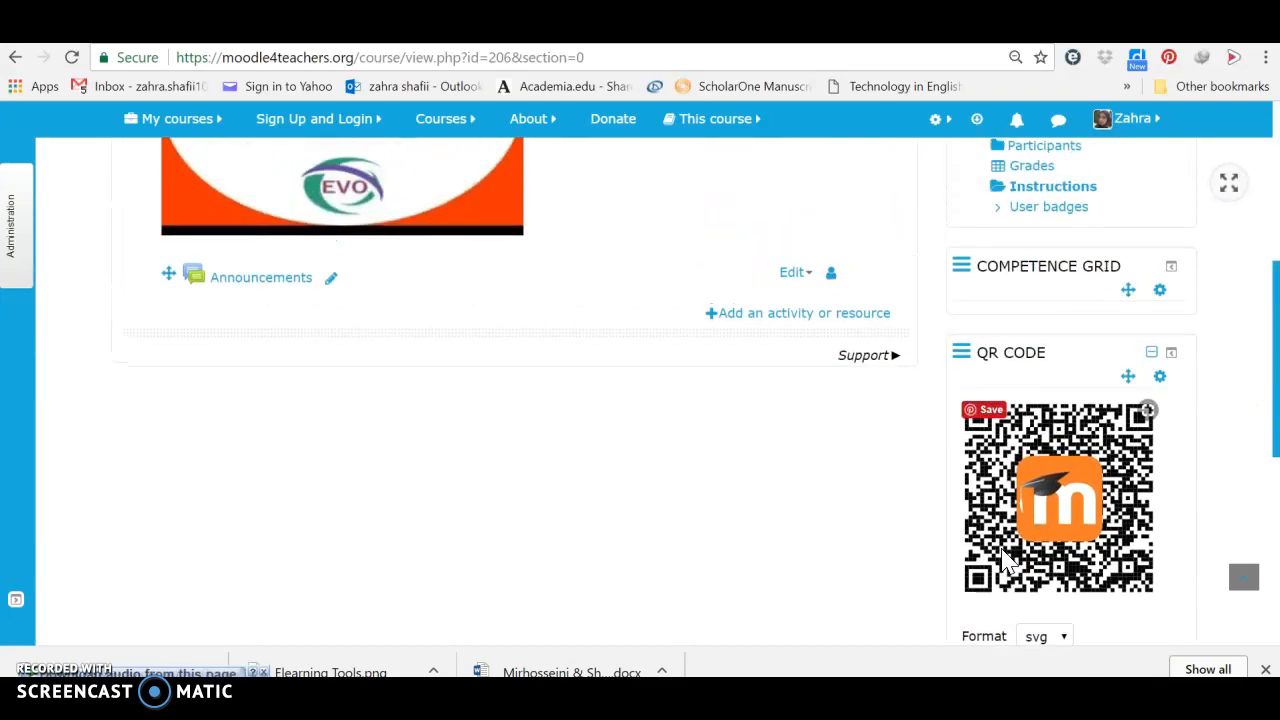
# Open the QR code block's configuration and set Visible to No for this page
pyautogui.click(1161, 378)
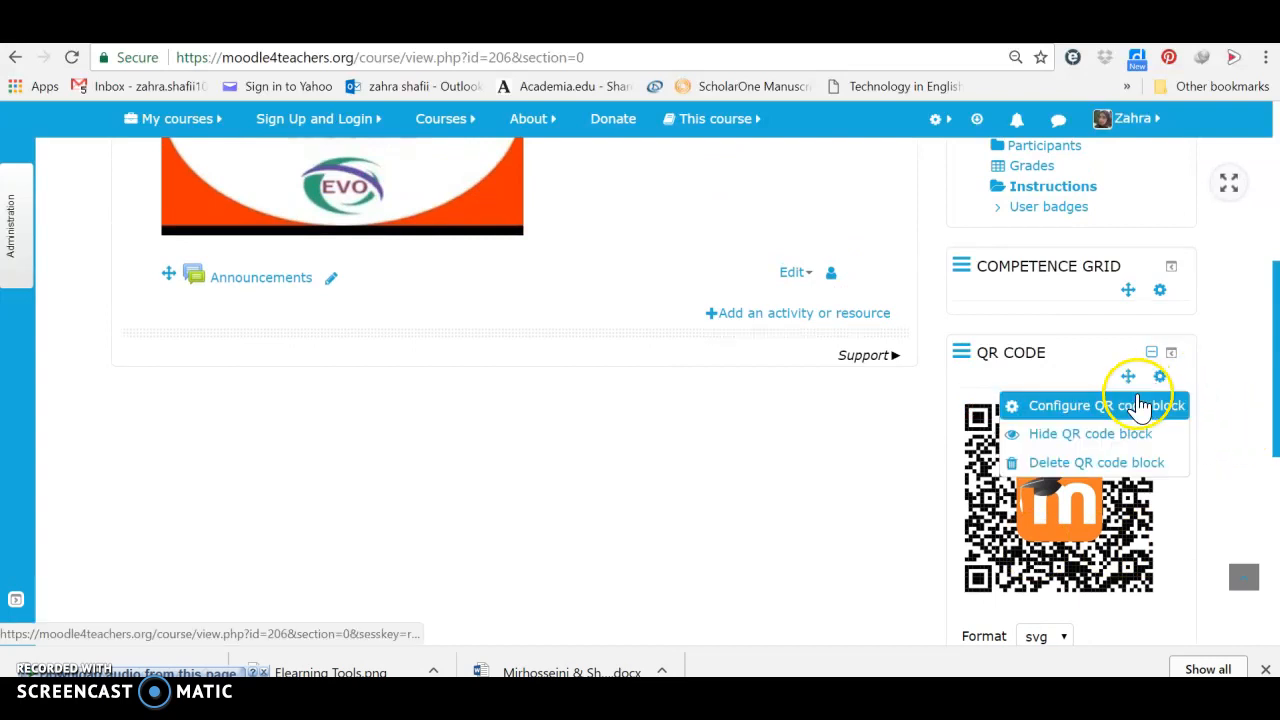
pyautogui.click(1130, 418)
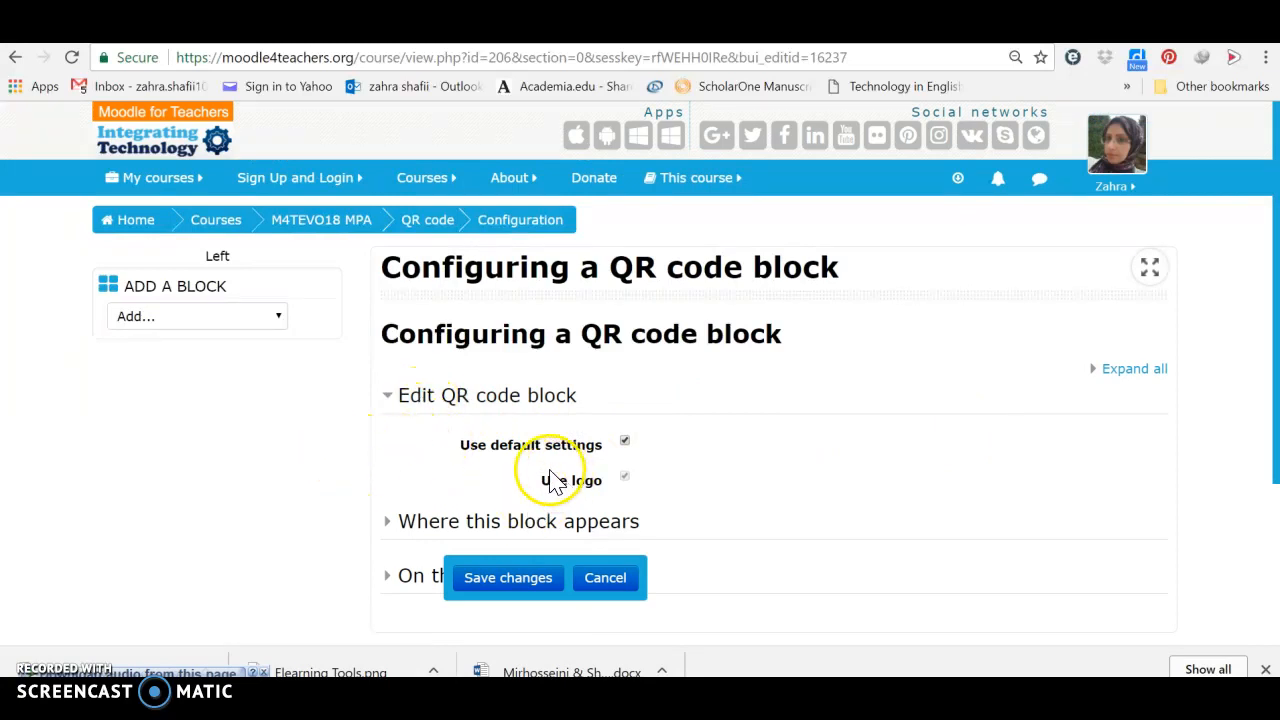
pyautogui.scroll(-1, 326, 471)
pyautogui.scroll(-1, 333, 472)
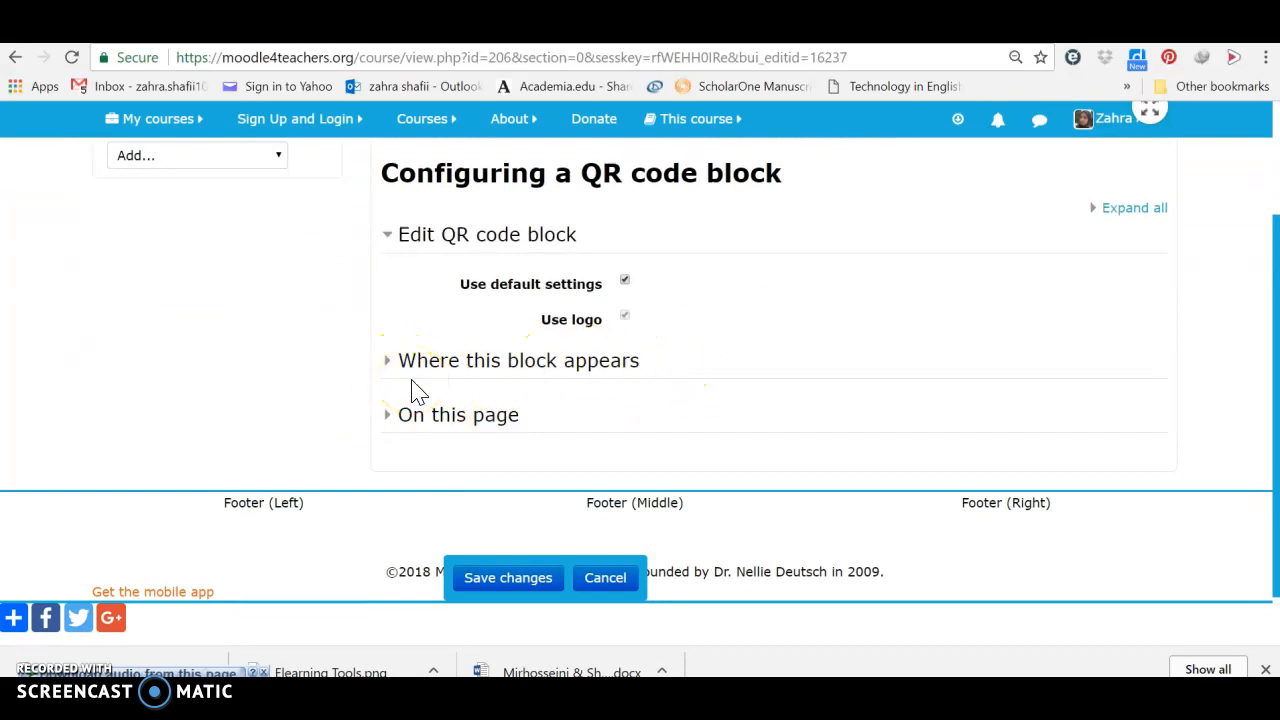
pyautogui.click(430, 422)
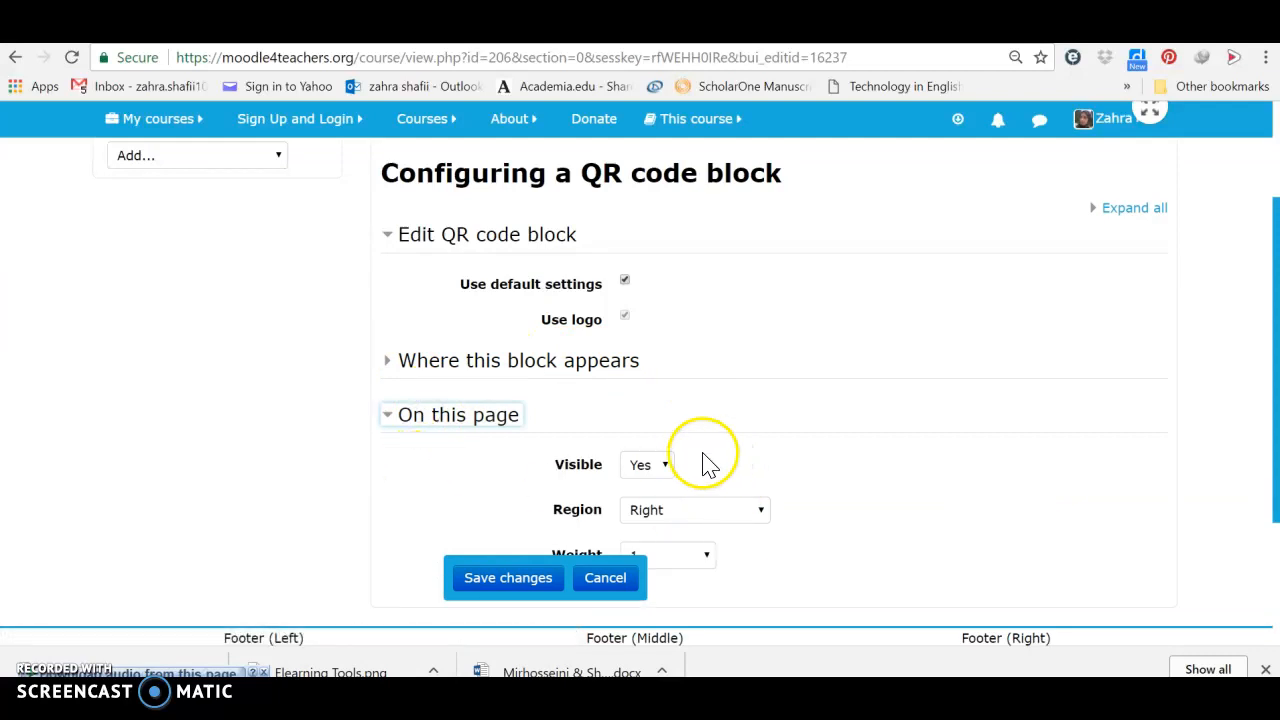
pyautogui.click(667, 476)
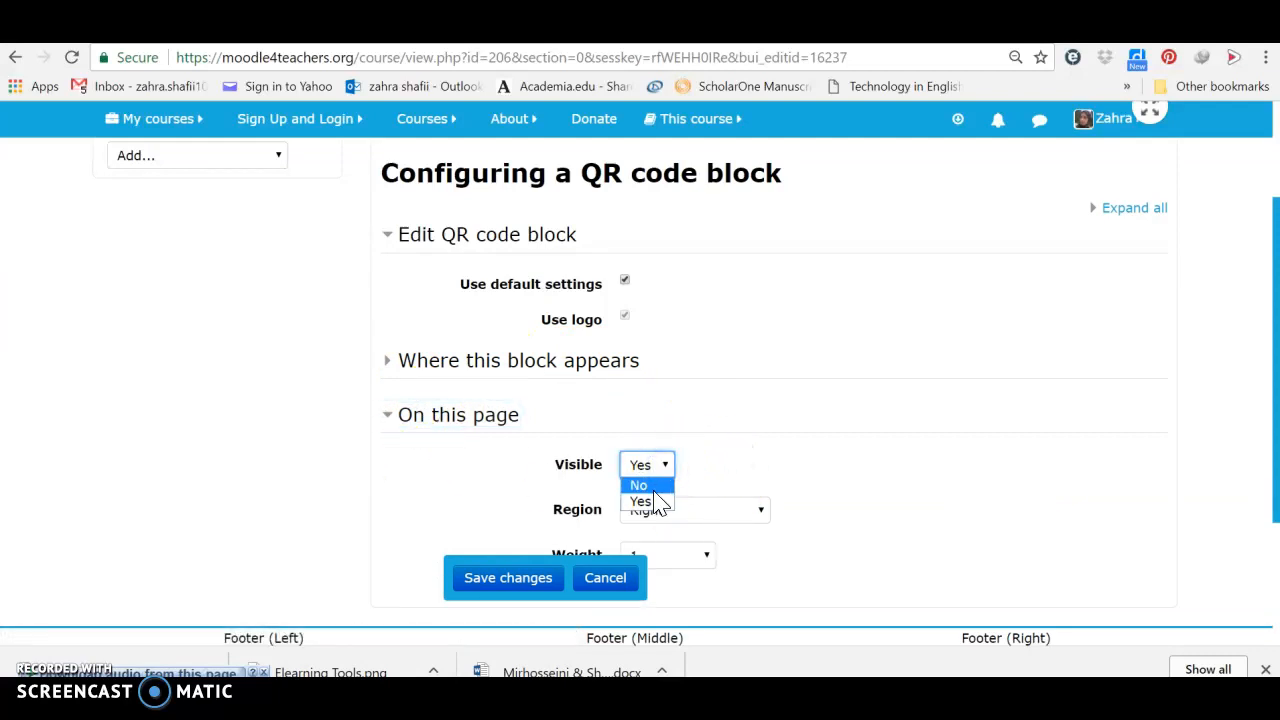
pyautogui.click(640, 486)
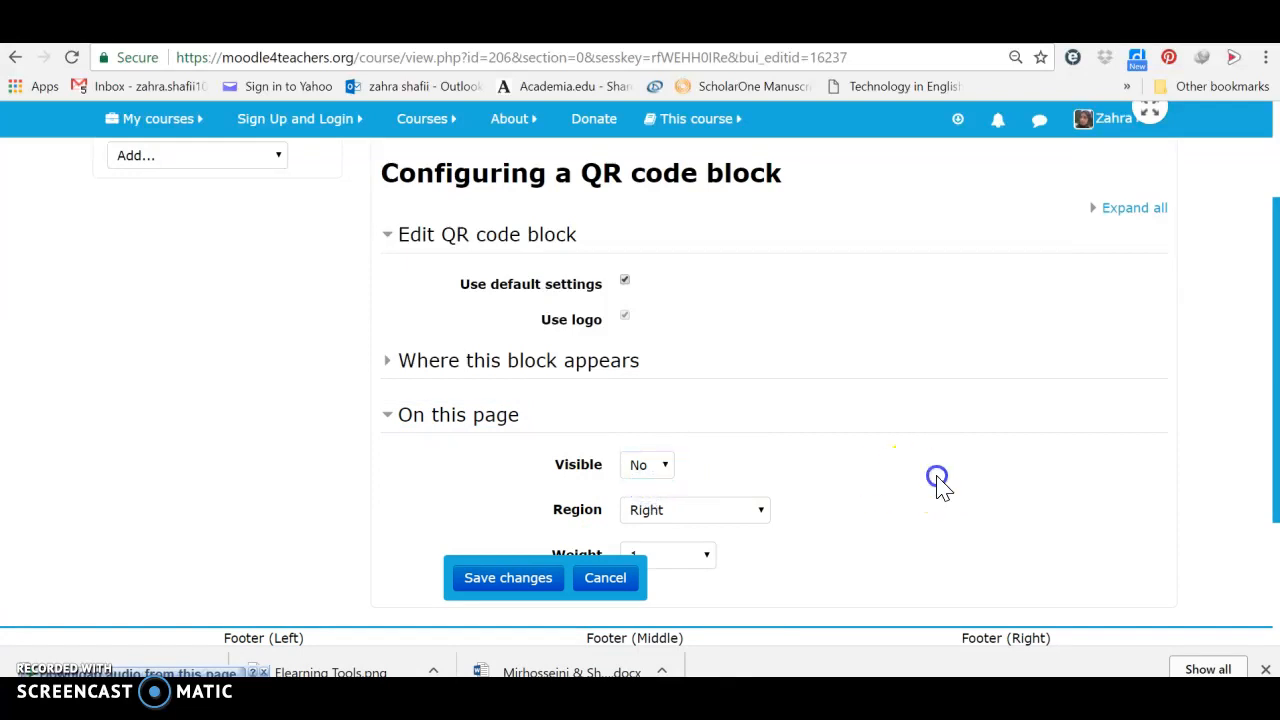
# Set the QR code block's region on this page to Left and save the changes
pyautogui.scroll(-2, 940, 488)
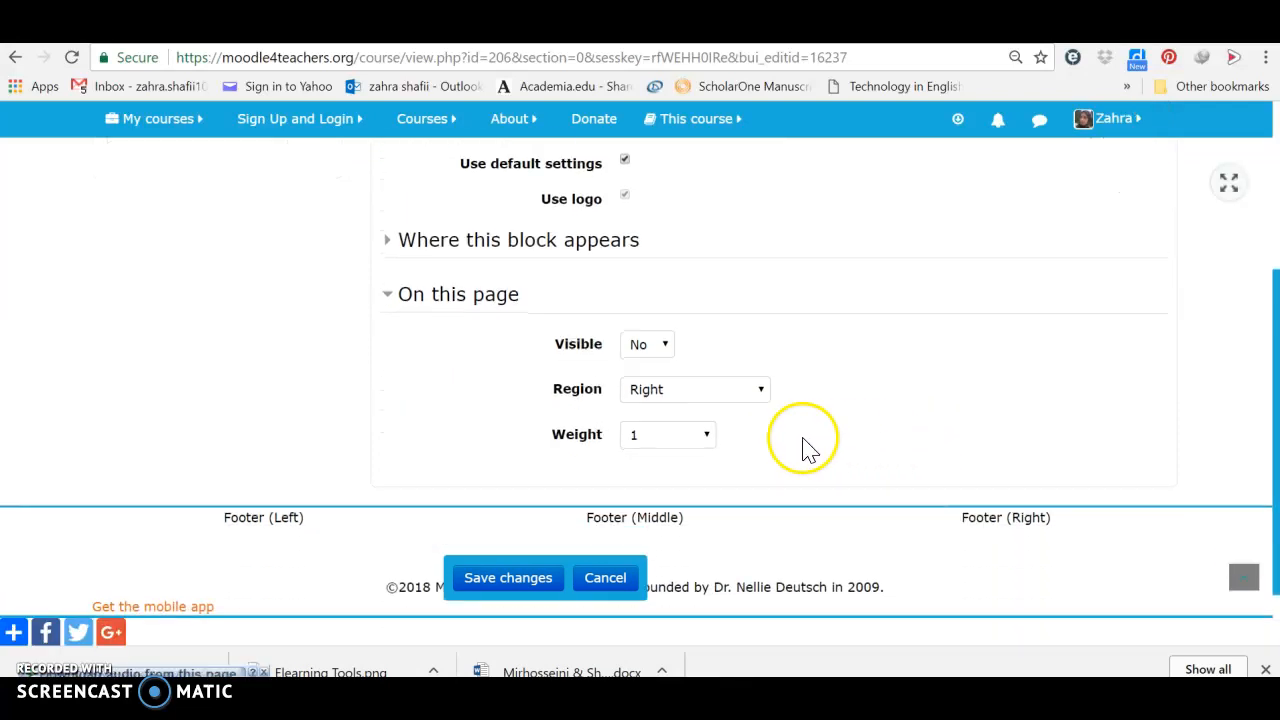
pyautogui.click(757, 395)
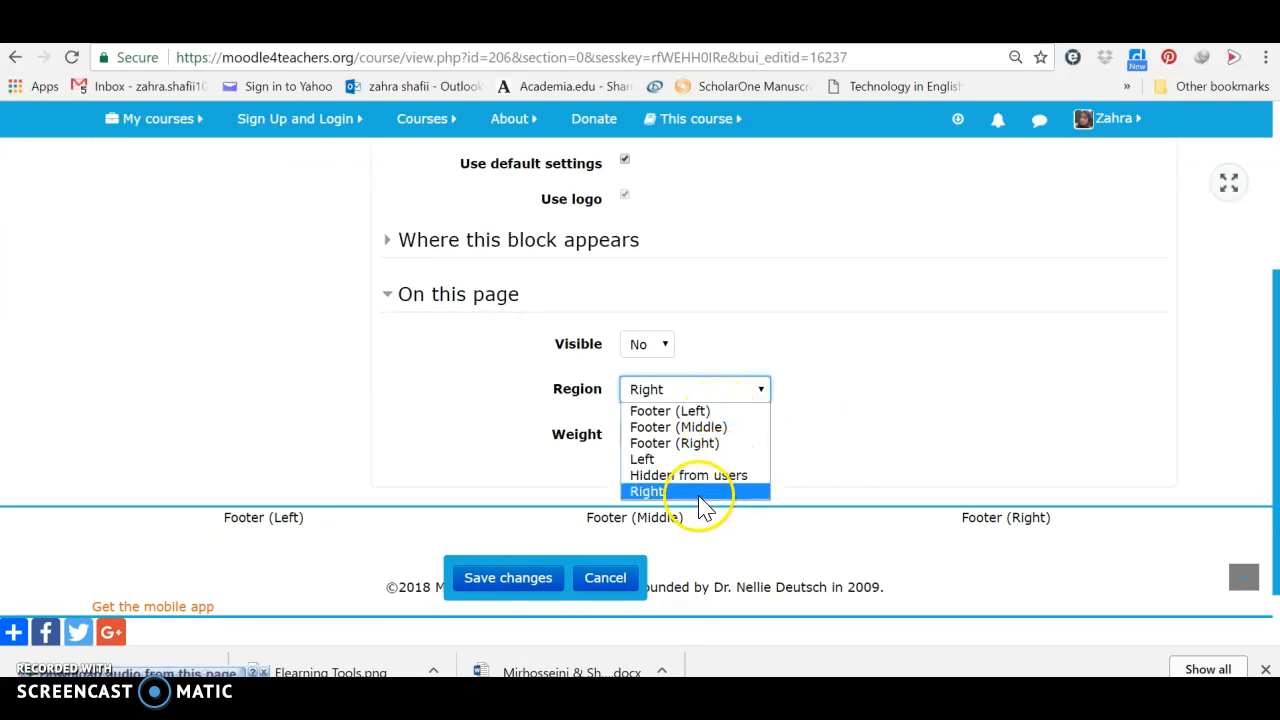
pyautogui.click(666, 460)
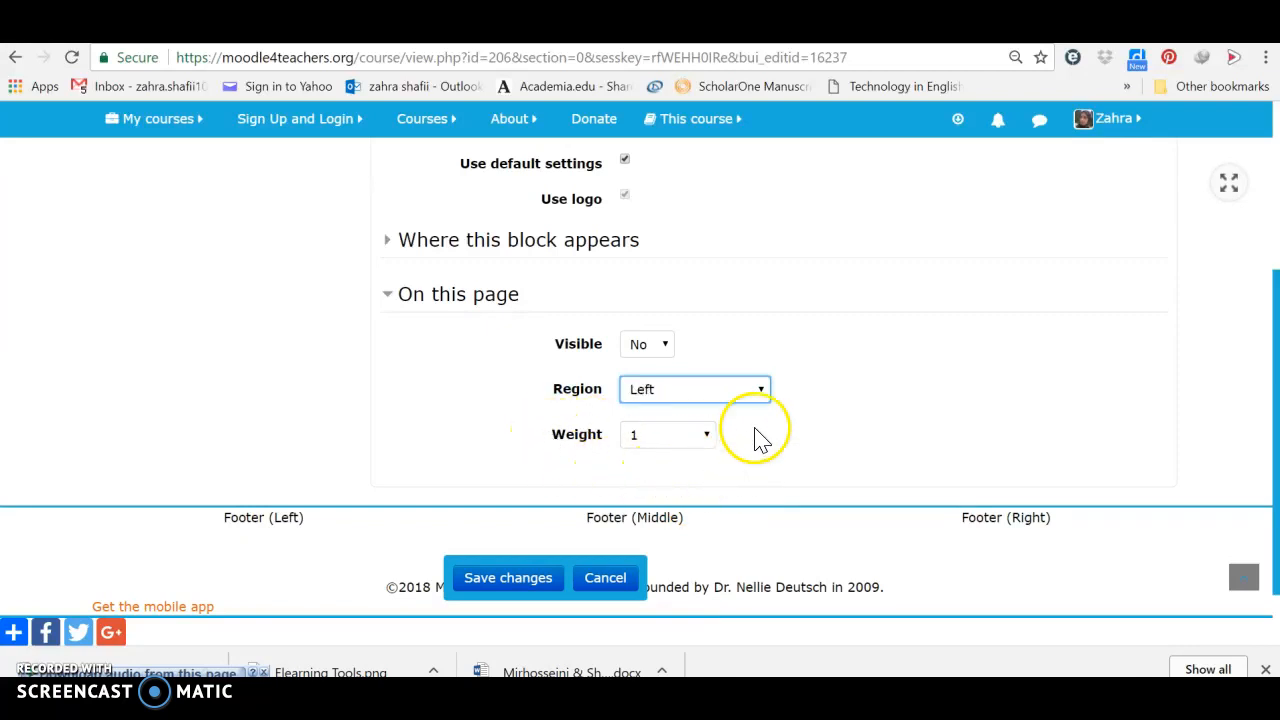
pyautogui.click(510, 590)
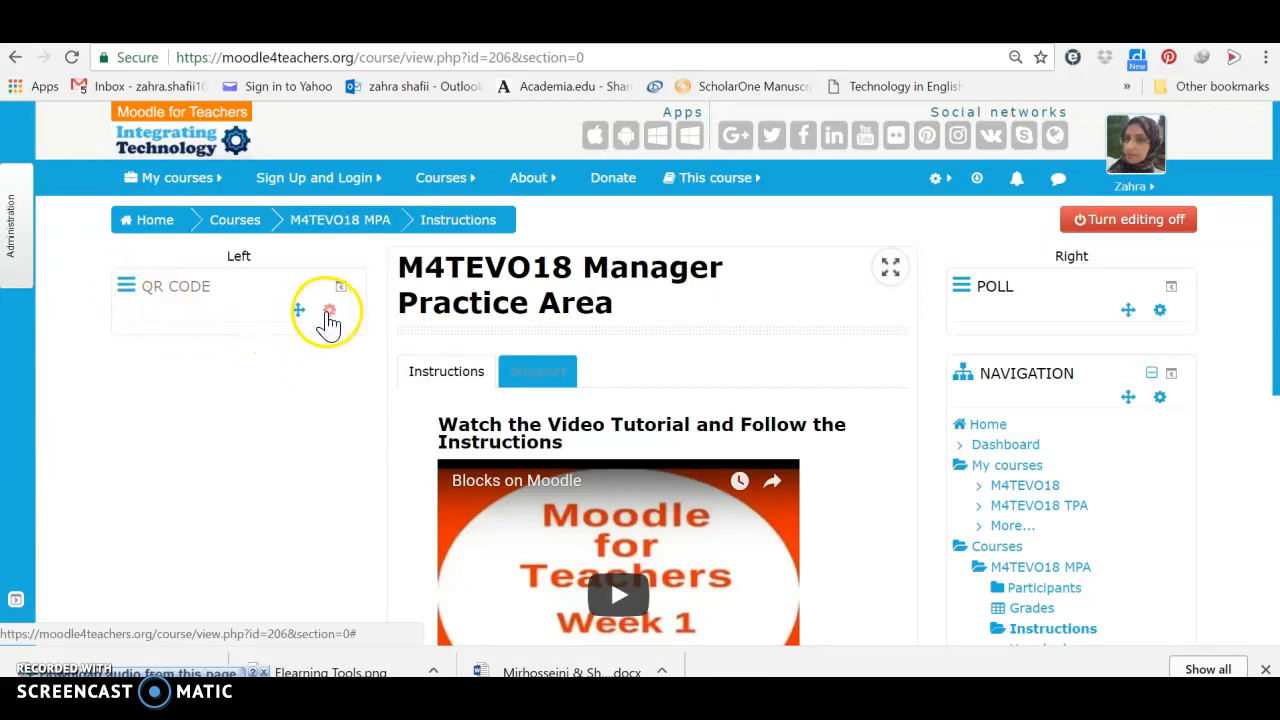
# Make the hidden QR code block visible again on the course page
pyautogui.click(327, 314)
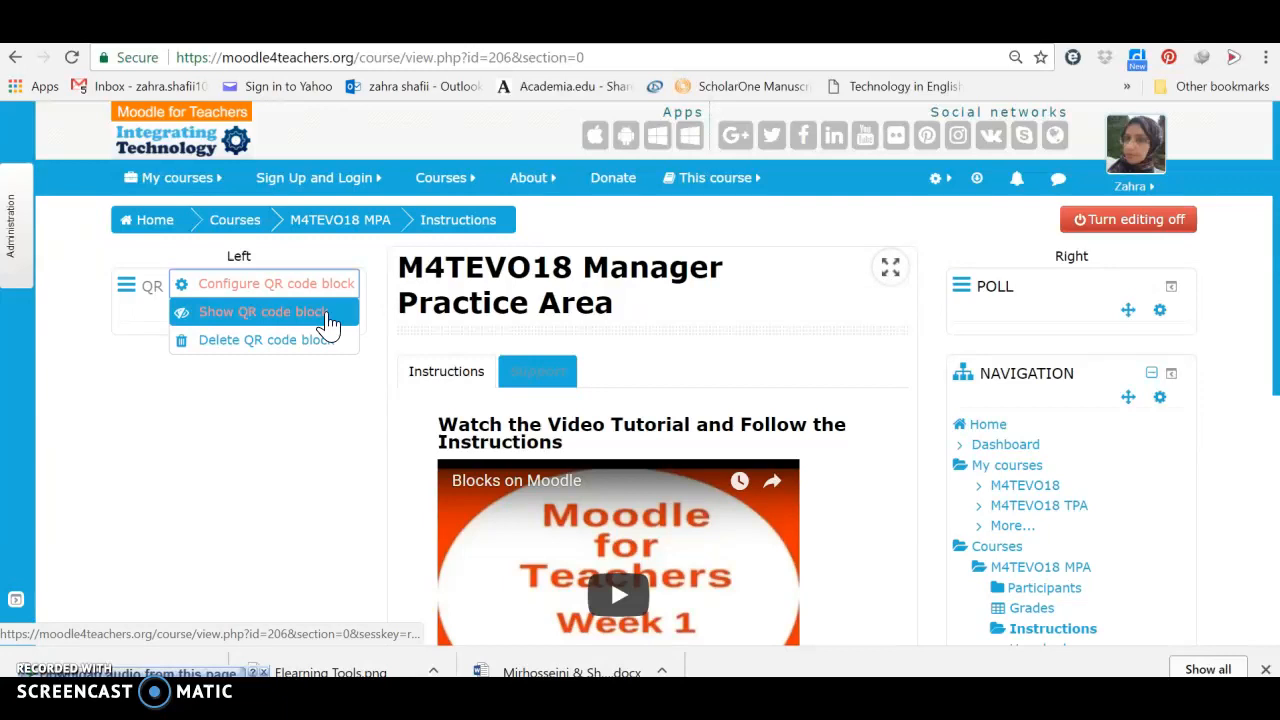
pyautogui.click(200, 318)
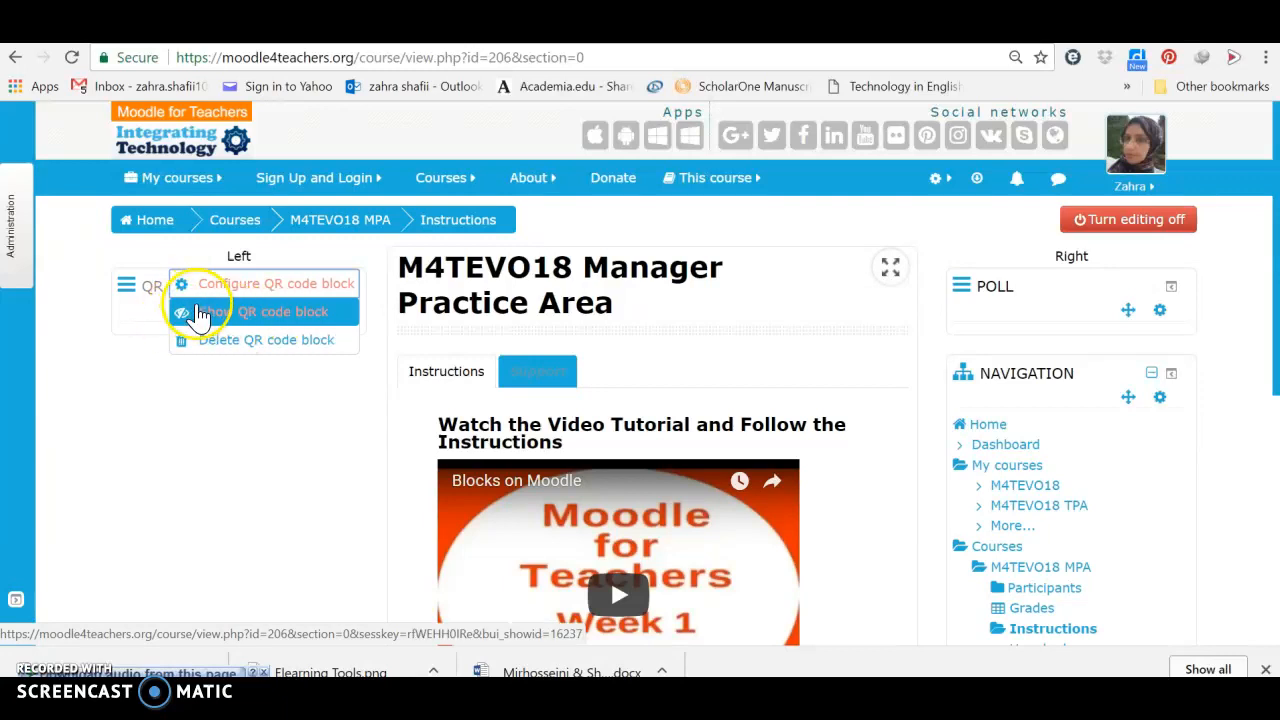
pyautogui.click(228, 326)
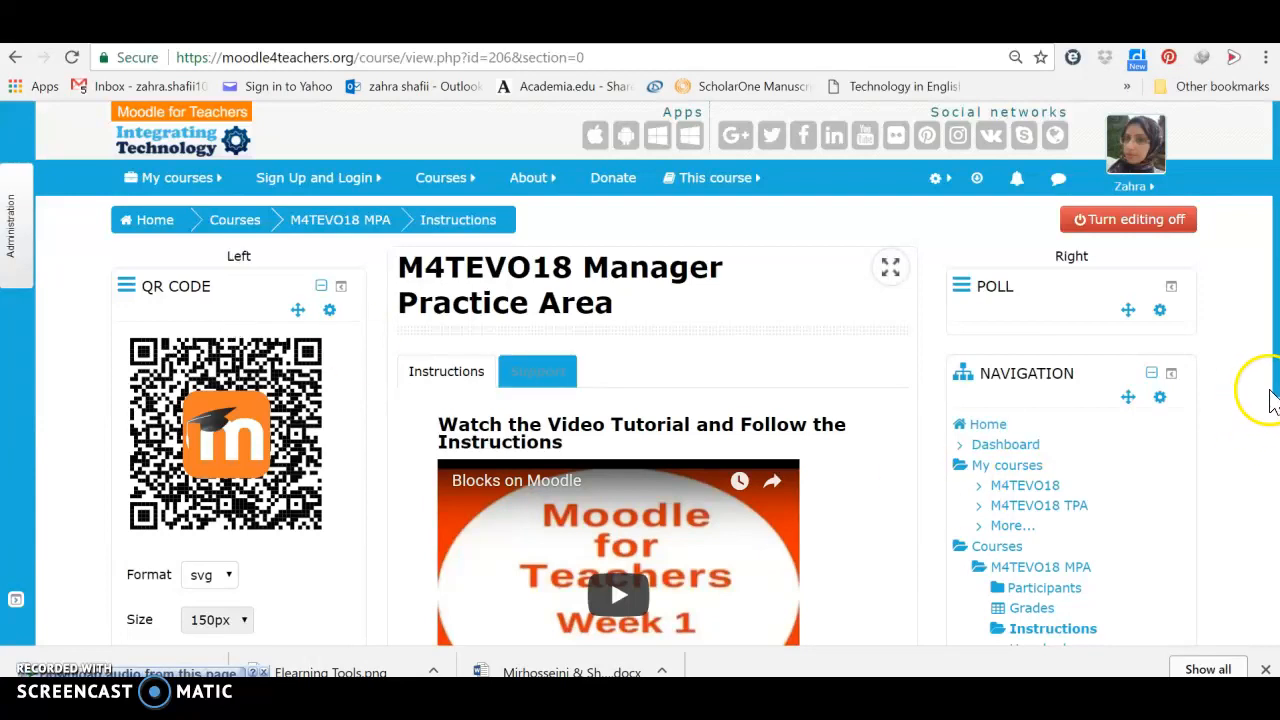
# Add a Calendar block to the course page and look over its month view and event filters
pyautogui.scroll(-5, 1257, 445)
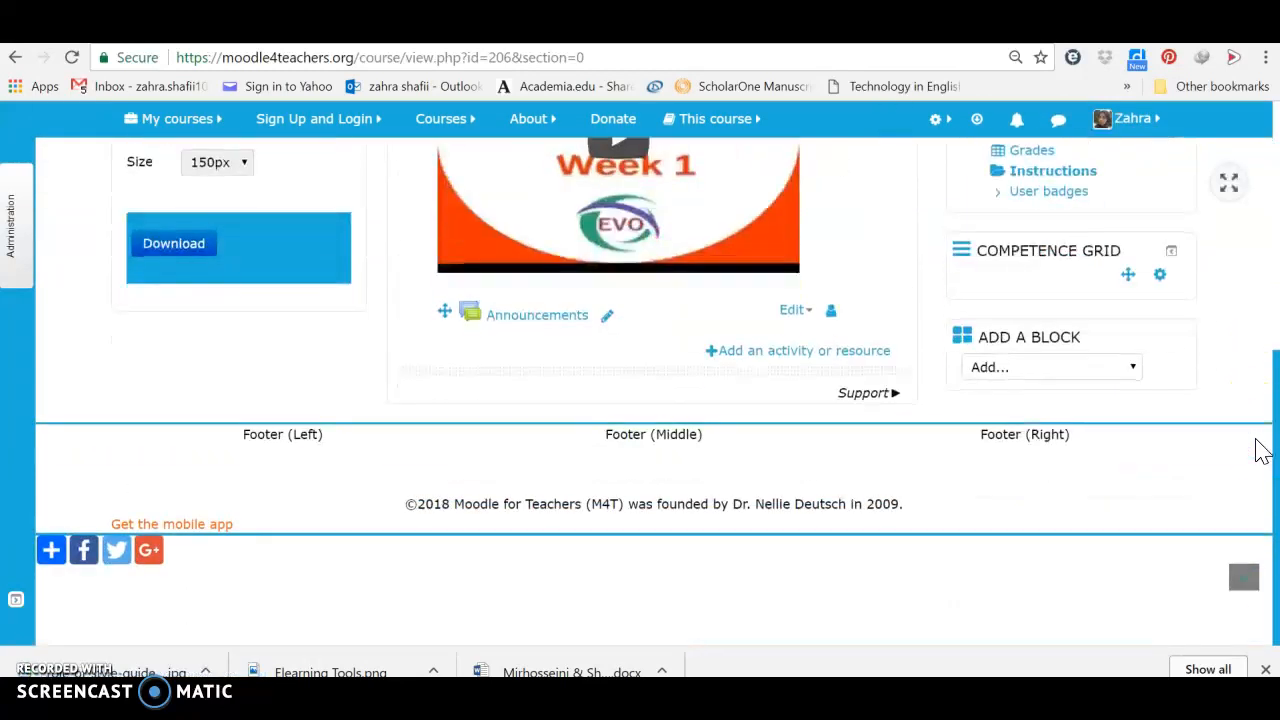
pyautogui.click(1131, 369)
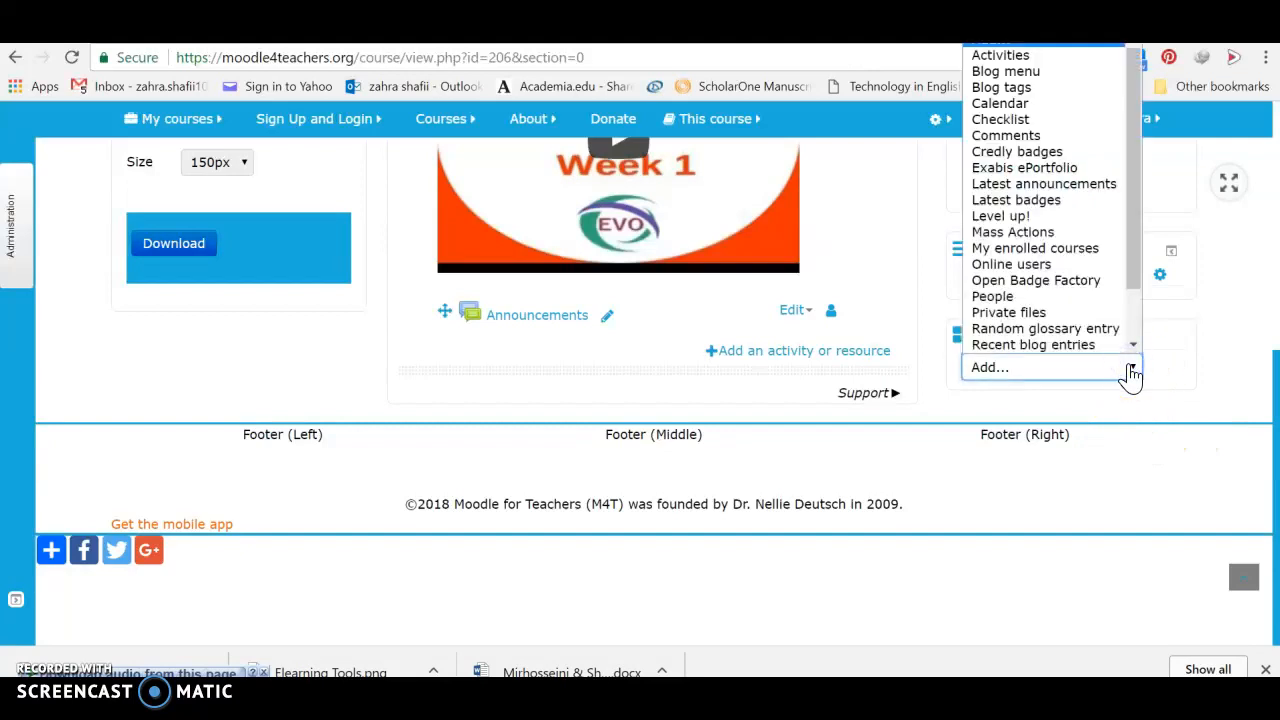
pyautogui.click(1062, 113)
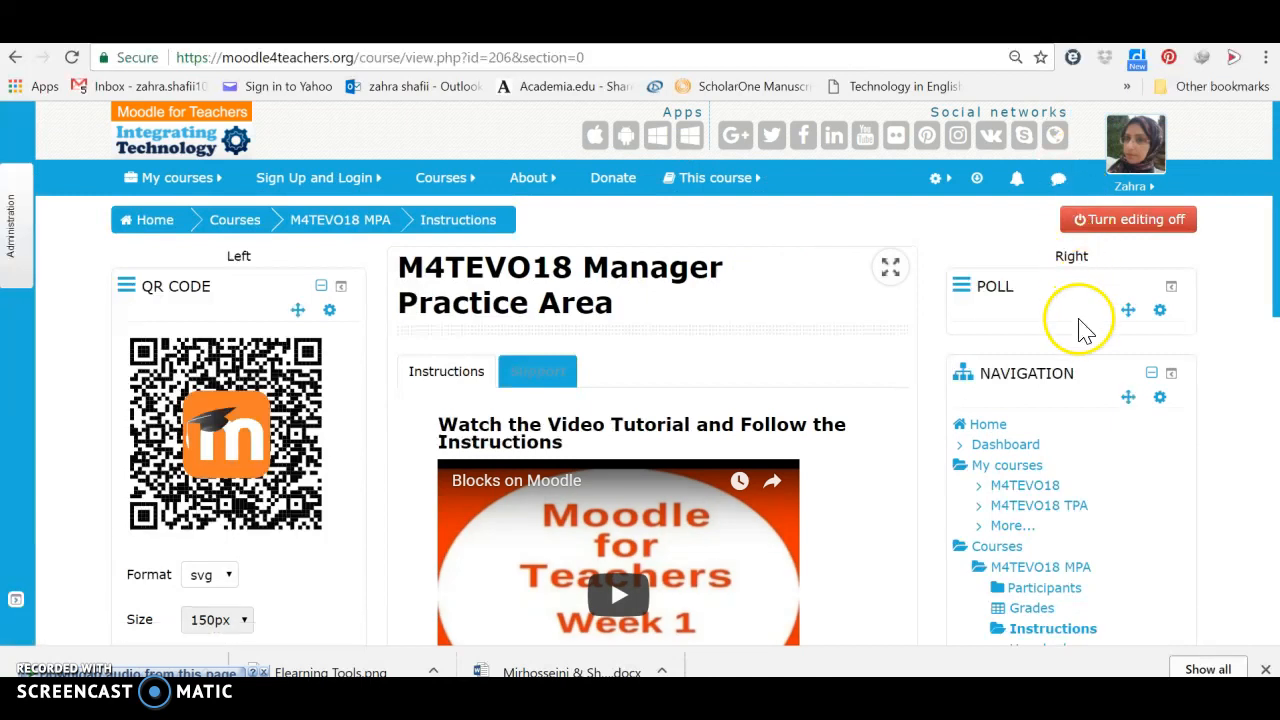
pyautogui.scroll(-3, 1250, 463)
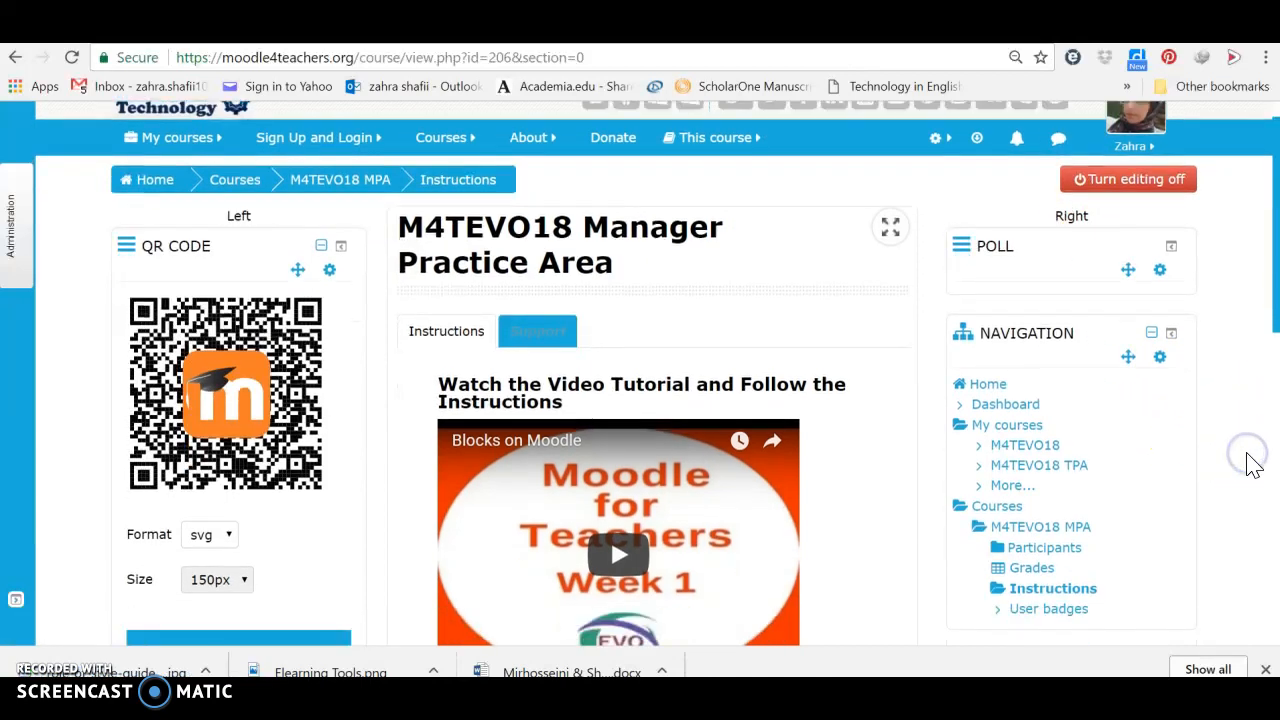
pyautogui.scroll(-3, 1253, 463)
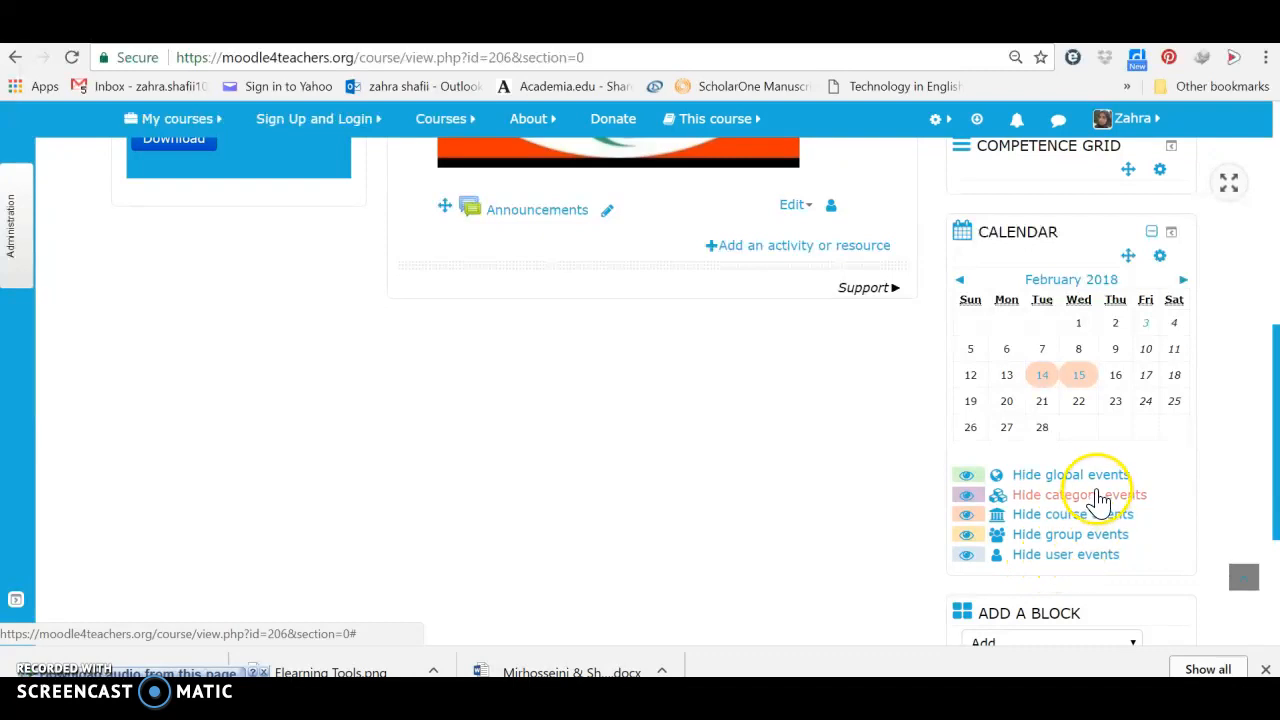
# Open the Calendar block's configuration, review its display, region and visibility settings, and save it
pyautogui.click(1159, 258)
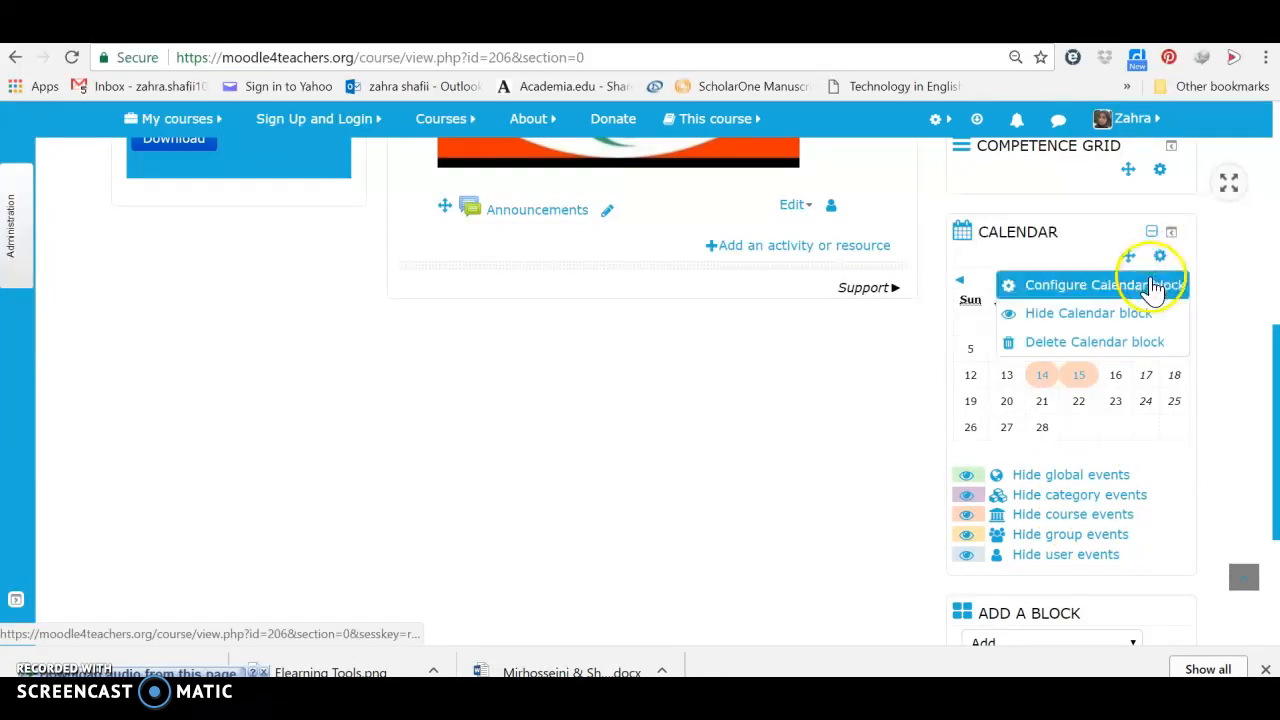
pyautogui.click(1155, 289)
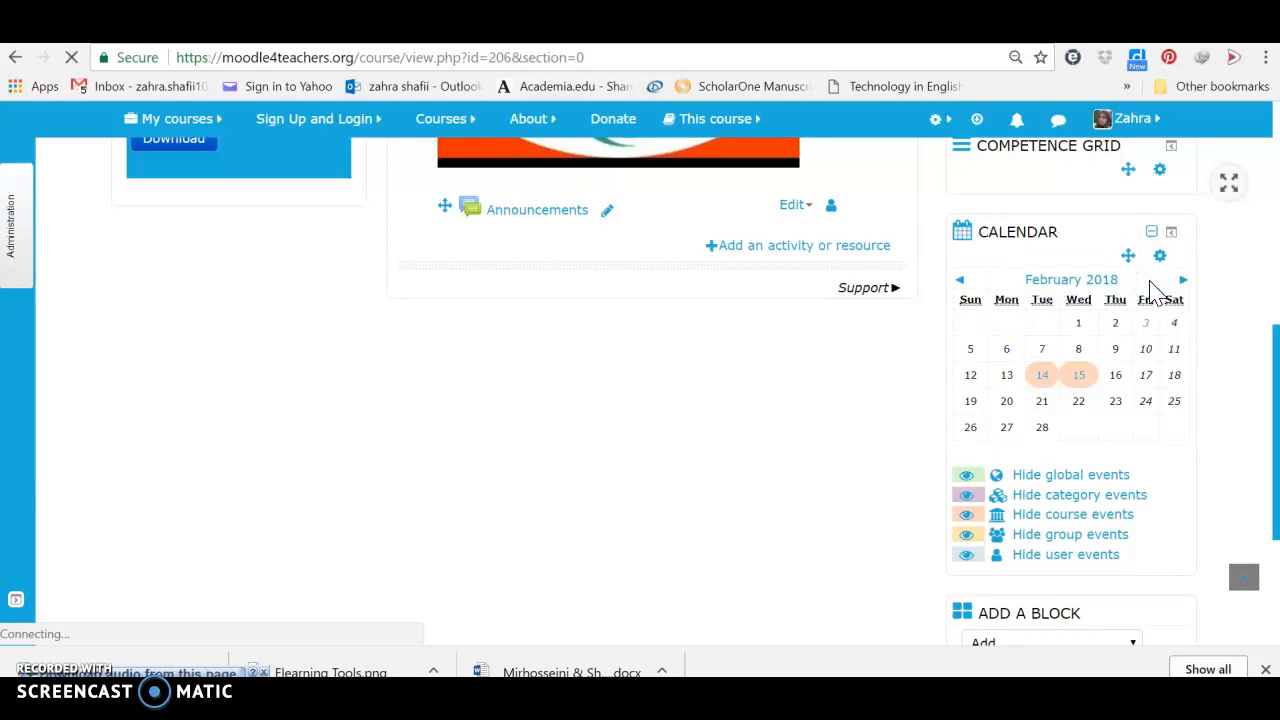
pyautogui.click(971, 443)
pyautogui.click(274, 518)
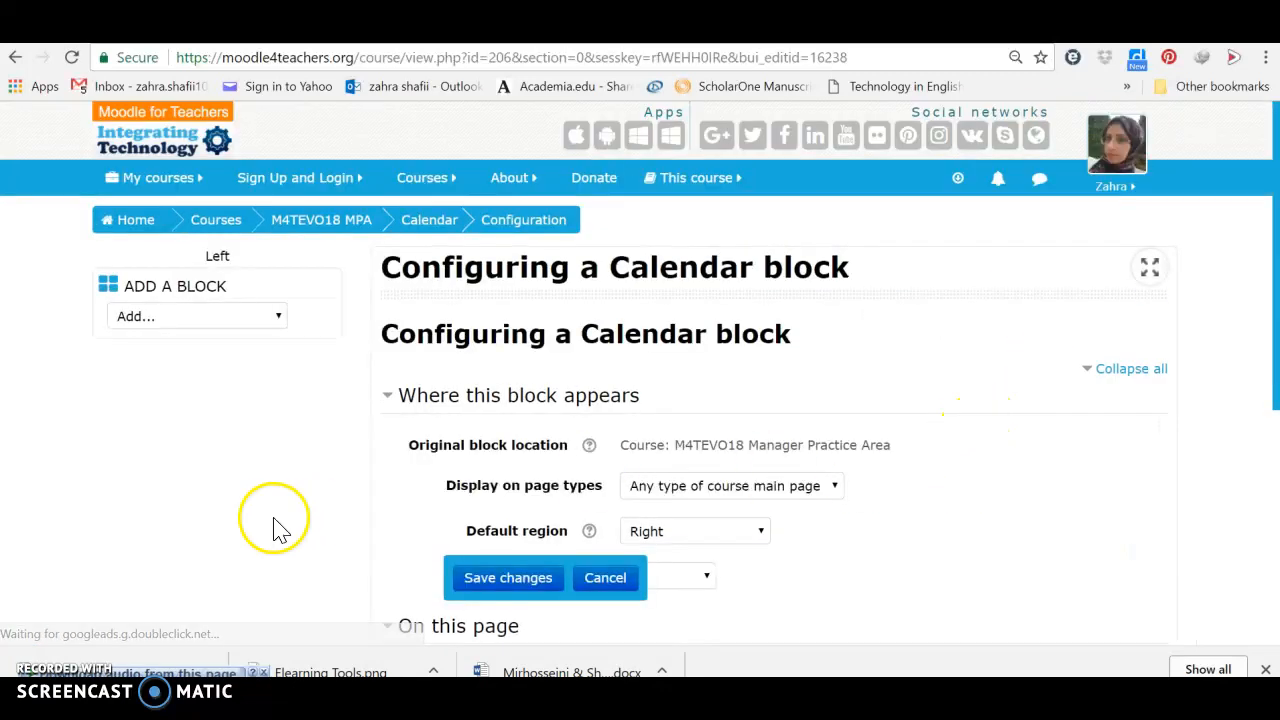
pyautogui.scroll(-3, 258, 462)
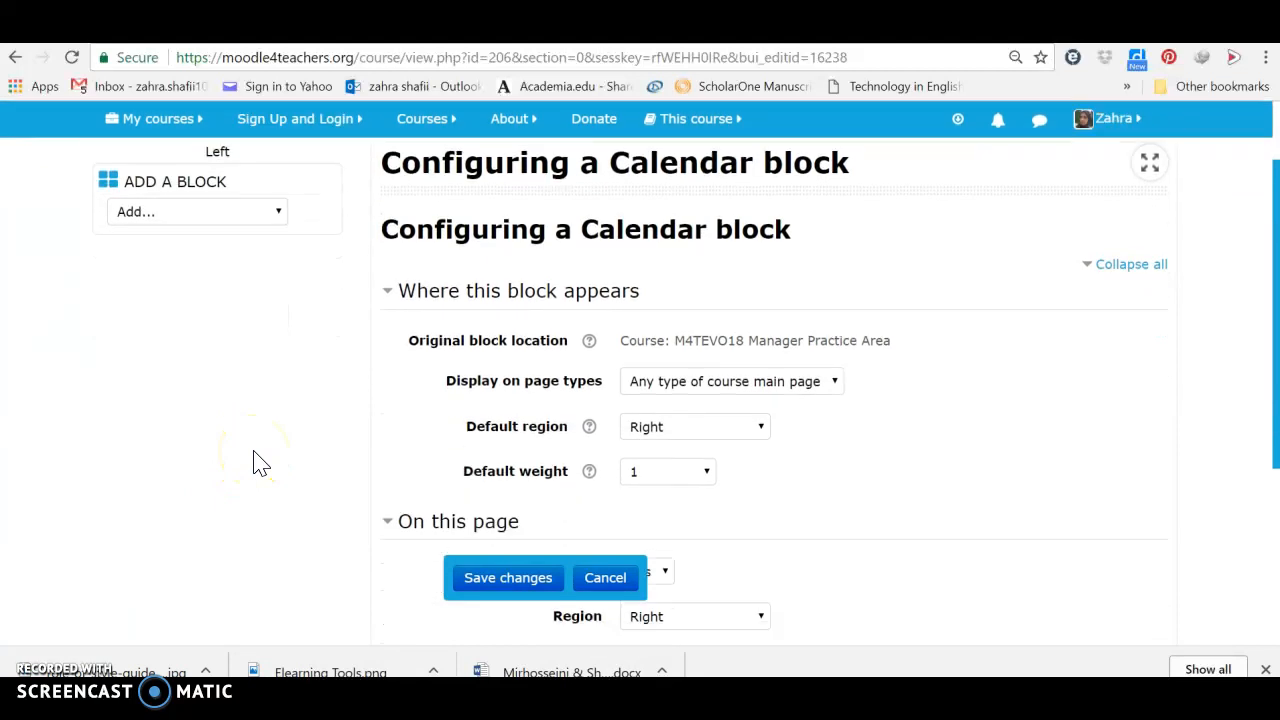
pyautogui.scroll(-1, 258, 462)
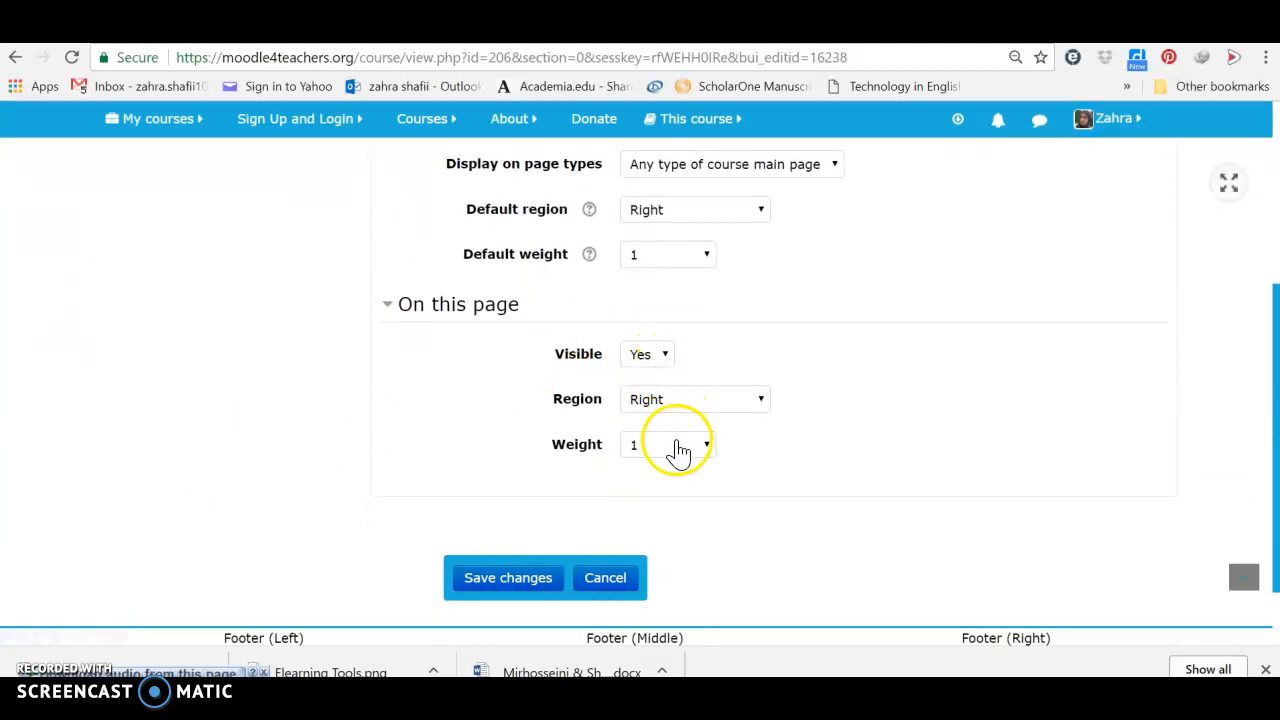
pyautogui.click(525, 580)
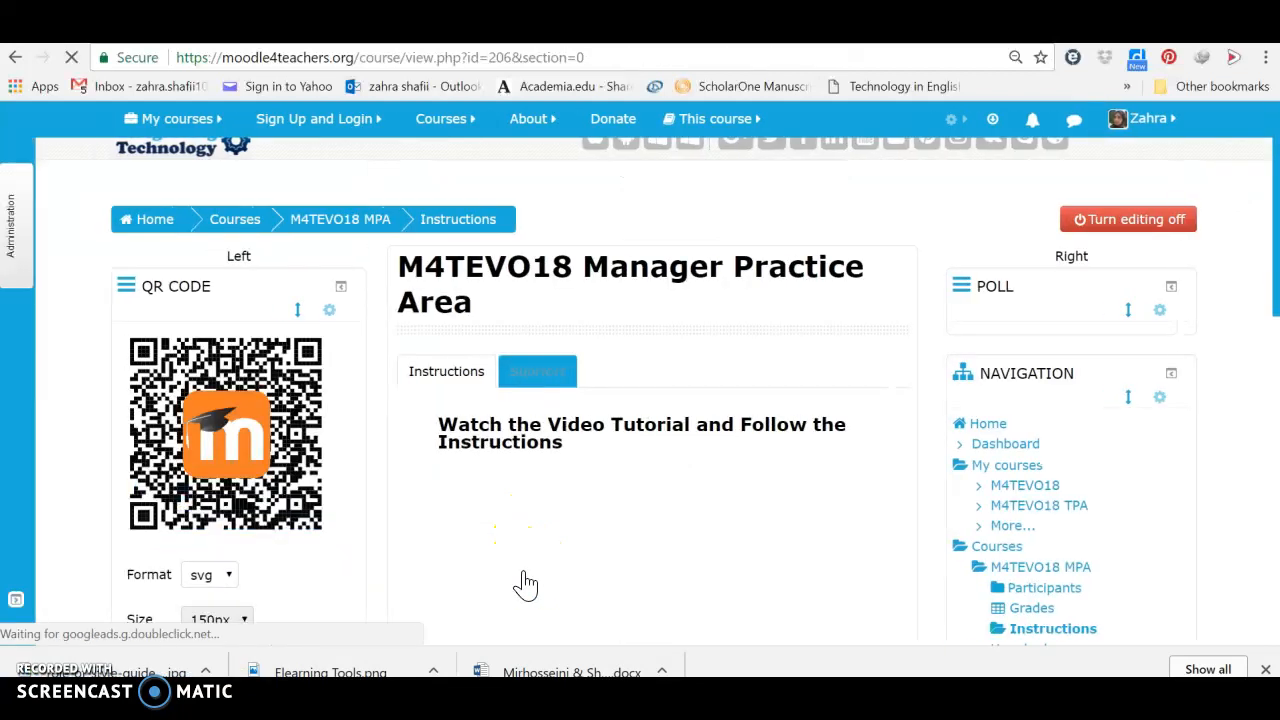
pyautogui.click(415, 466)
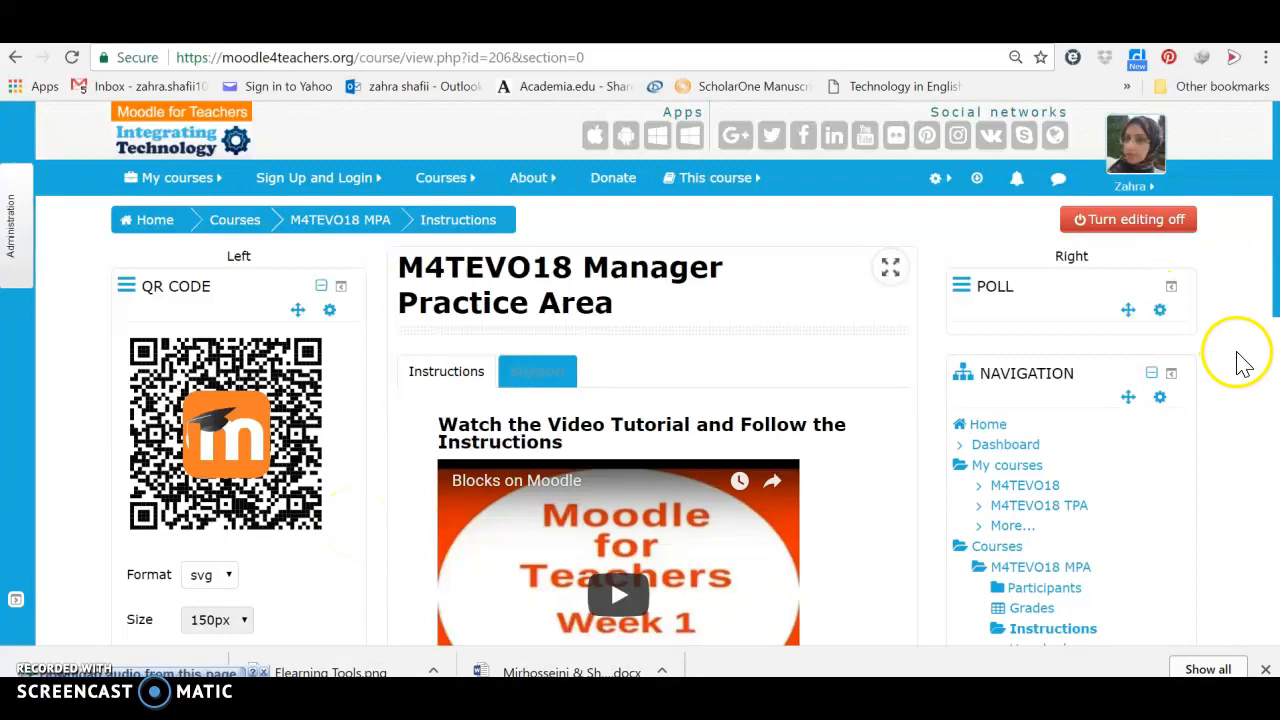
# Move the Calendar block from the Right region to the Footer (Right) region of the course page
pyautogui.scroll(-1, 1234, 354)
pyautogui.scroll(-5, 1243, 362)
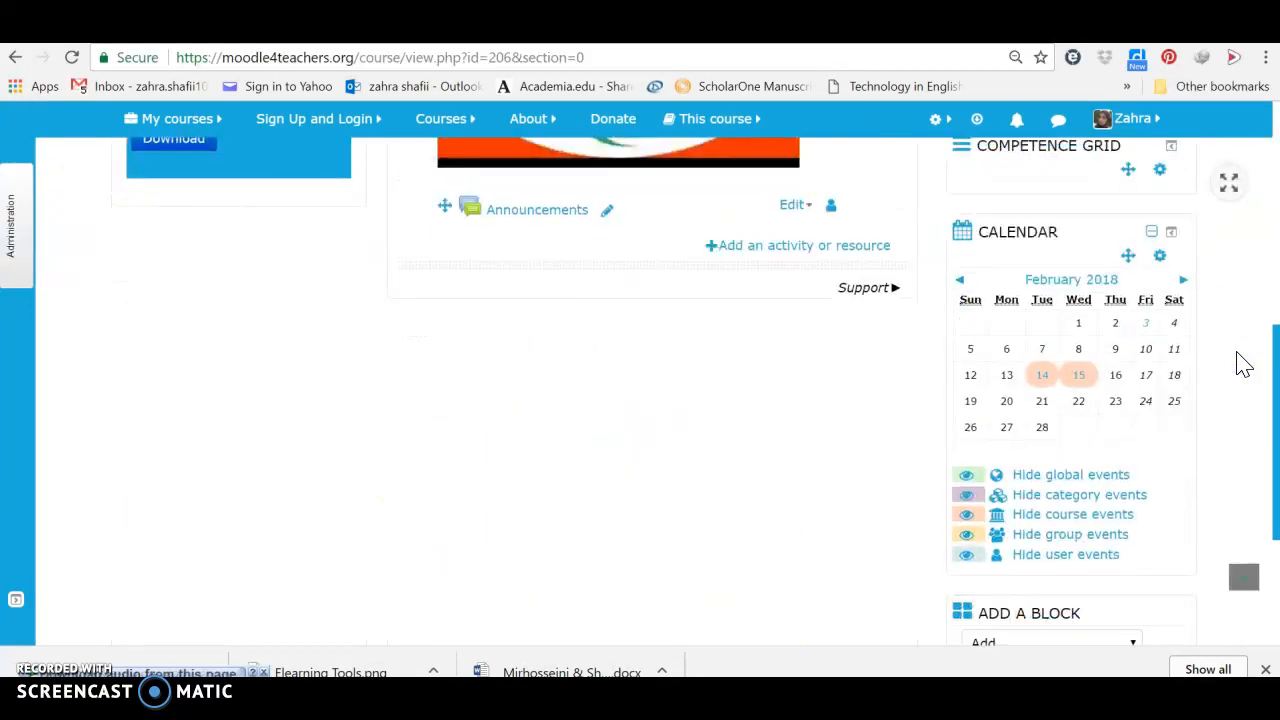
pyautogui.scroll(-1, 1243, 362)
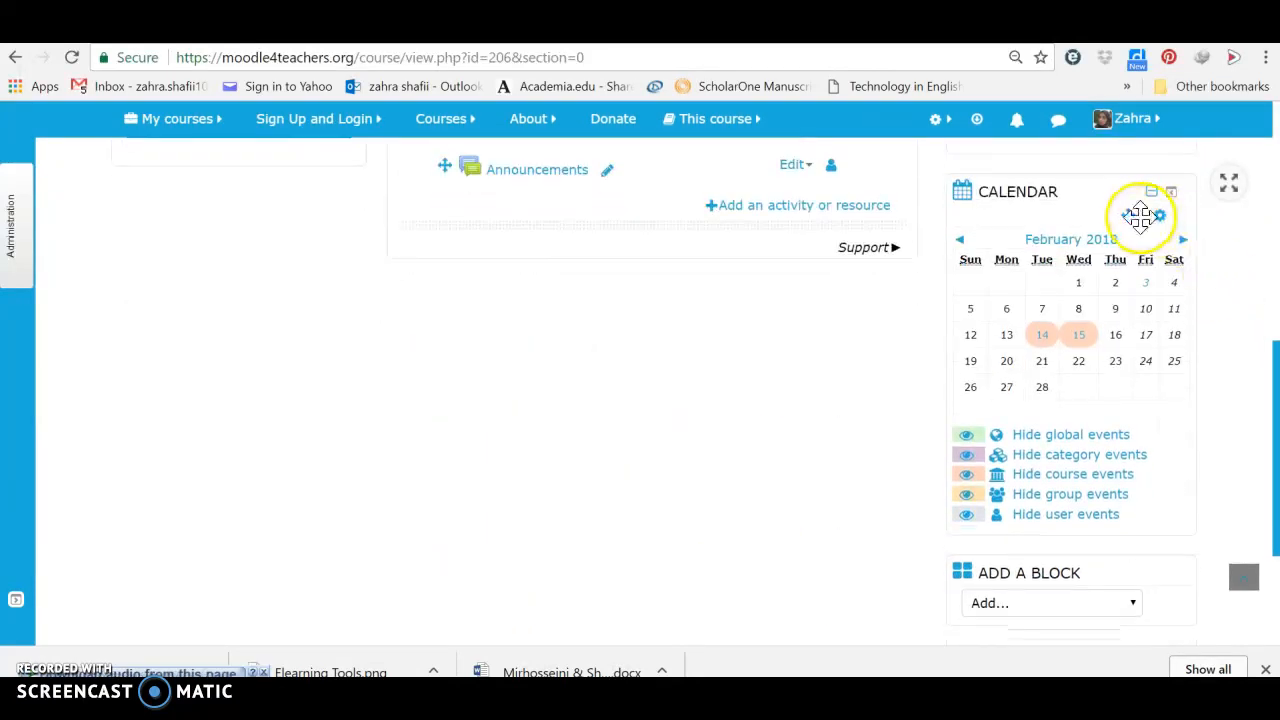
pyautogui.moveTo(1125, 215); pyautogui.dragTo(705, 273)
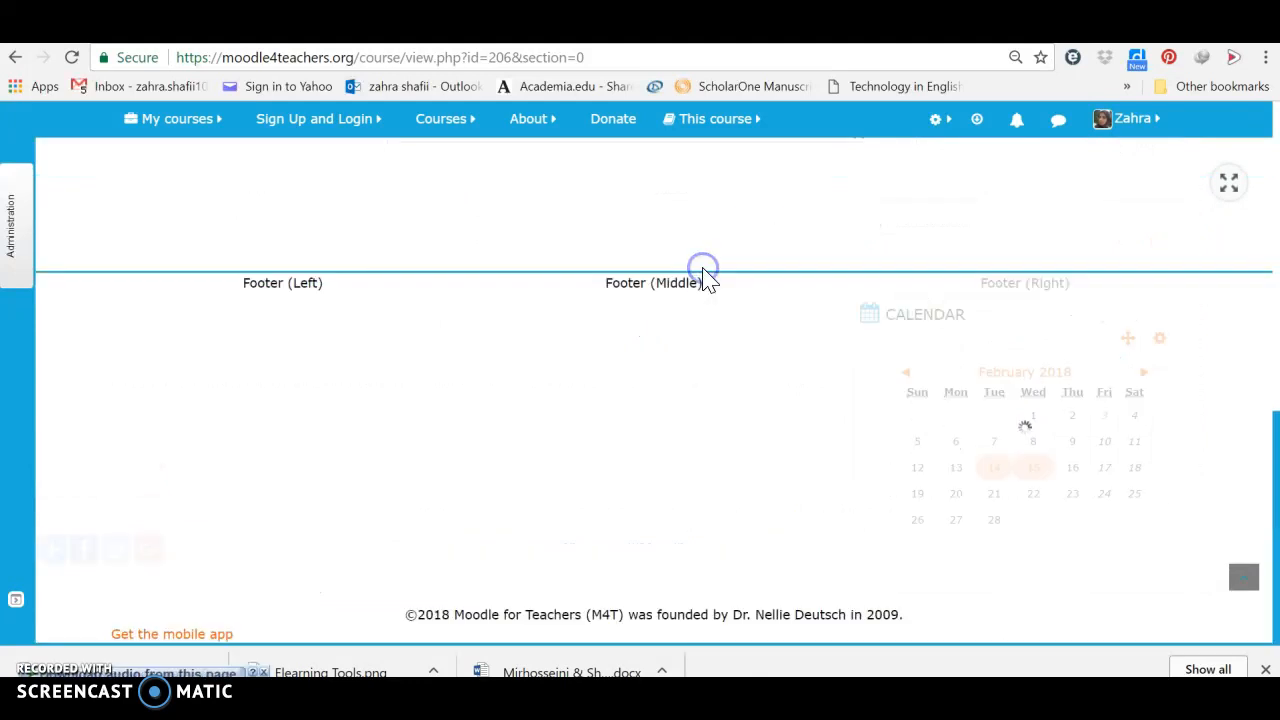
pyautogui.click(840, 531)
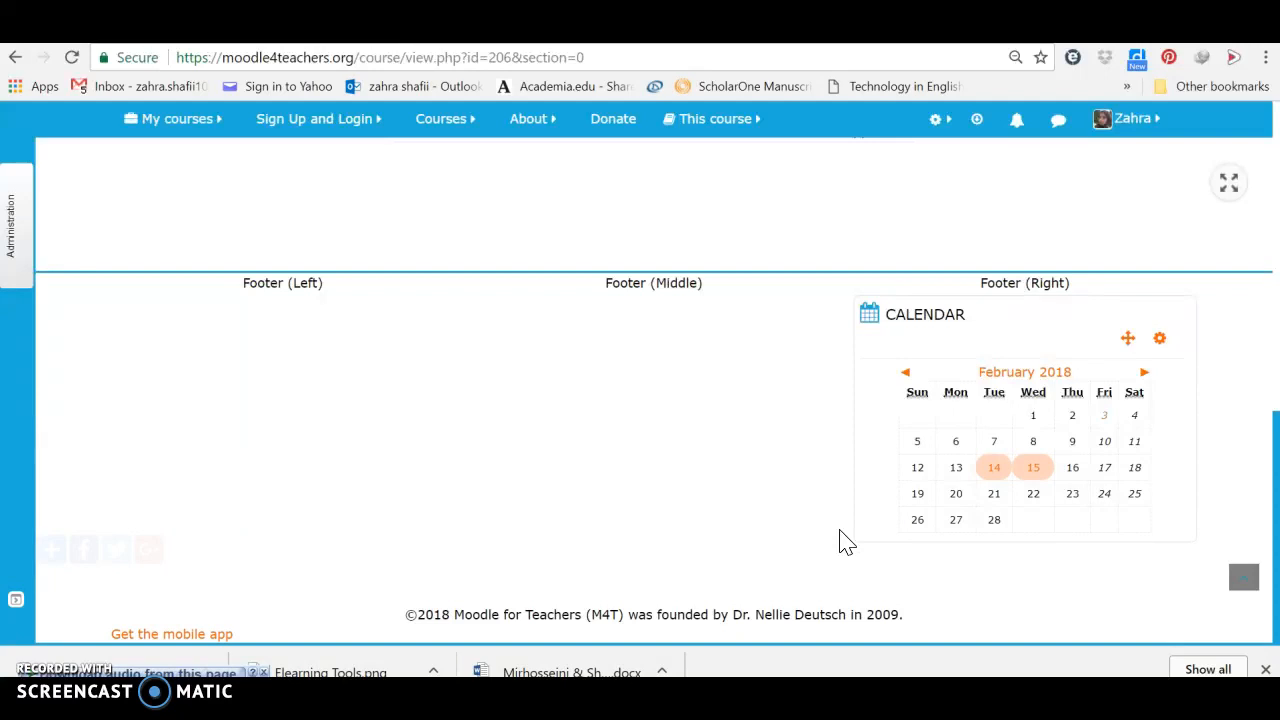
# Delete the Calendar block from the course page's footer and confirm the deletion
pyautogui.click(1160, 340)
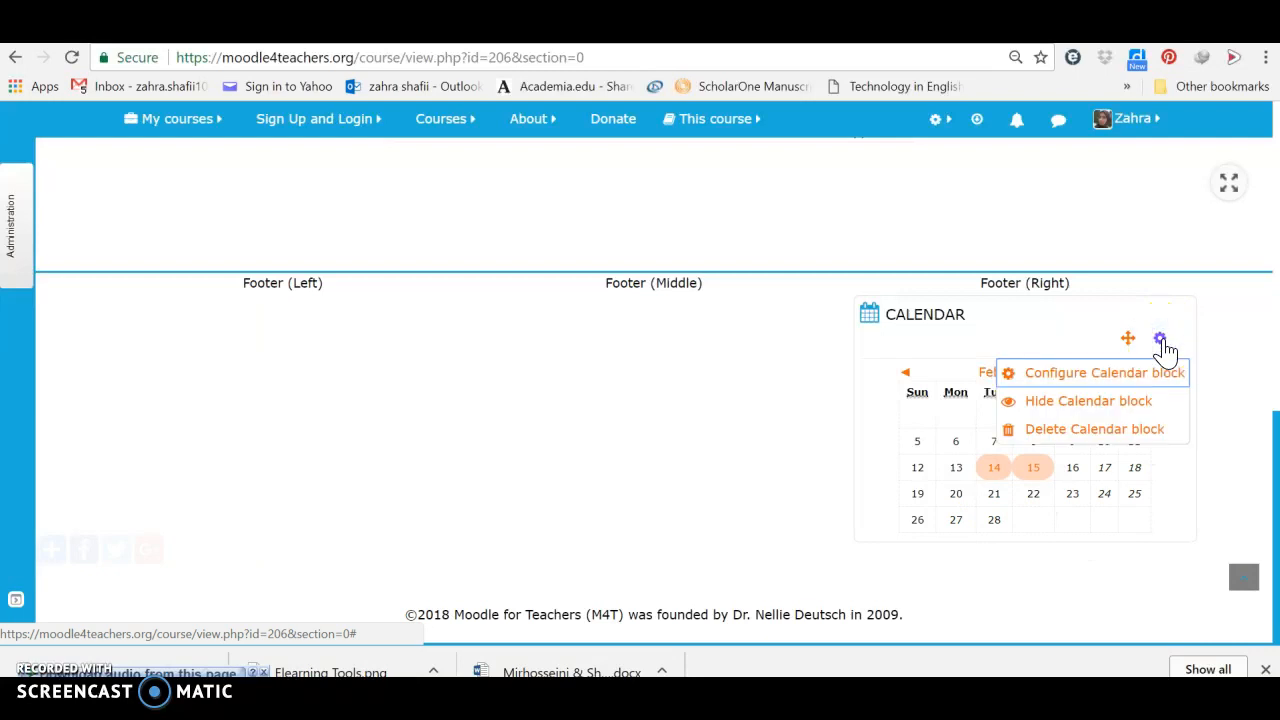
pyautogui.click(1088, 430)
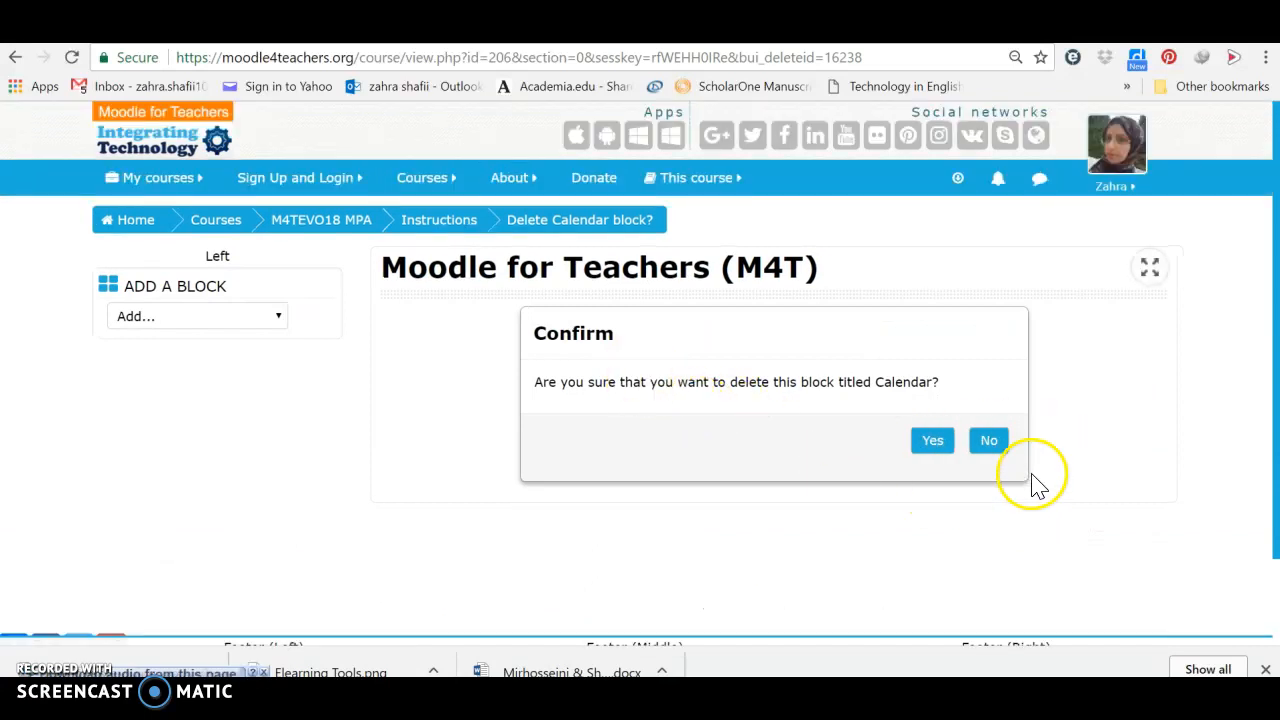
pyautogui.click(940, 455)
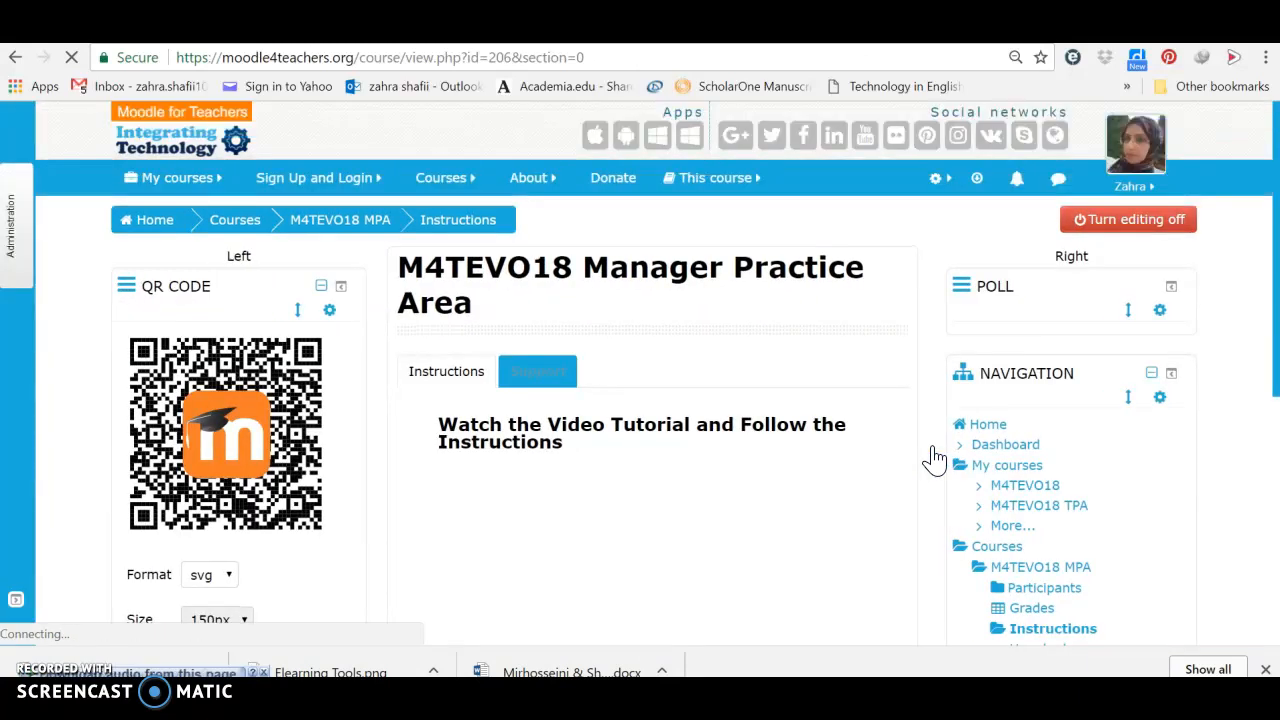
# Delete the Poll block from the course page and confirm the deletion
pyautogui.click(1160, 312)
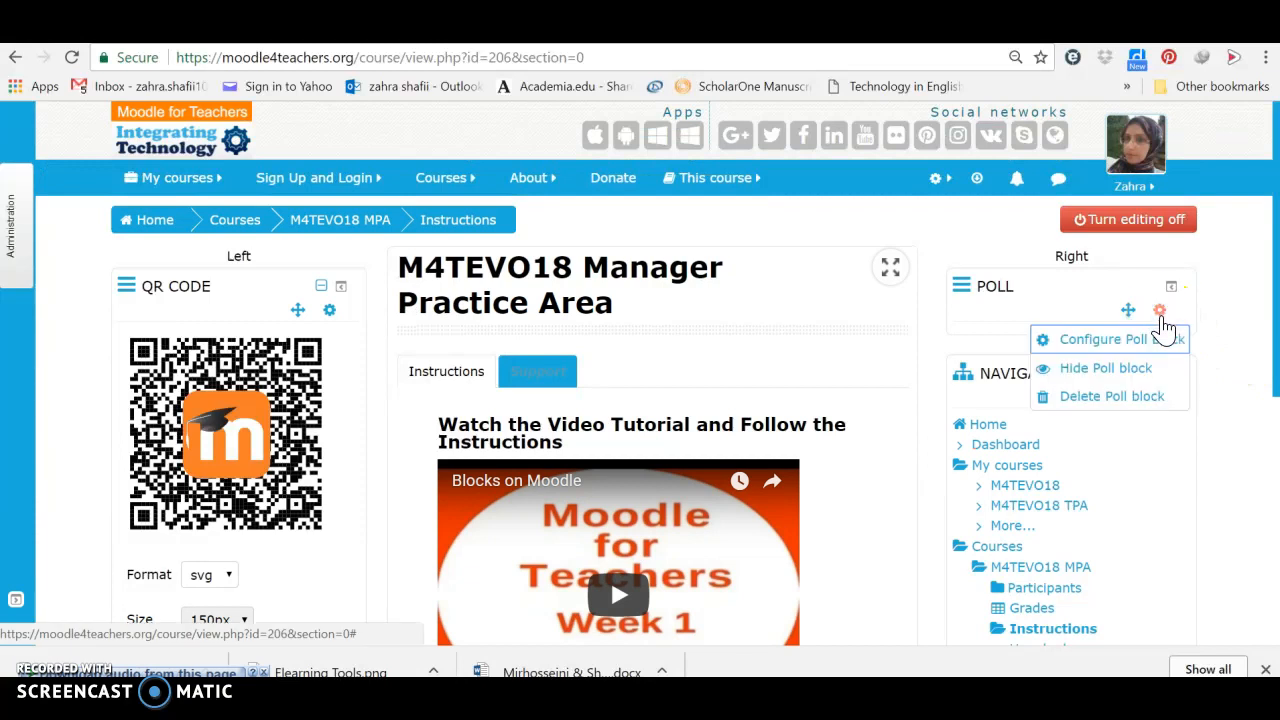
pyautogui.click(1143, 398)
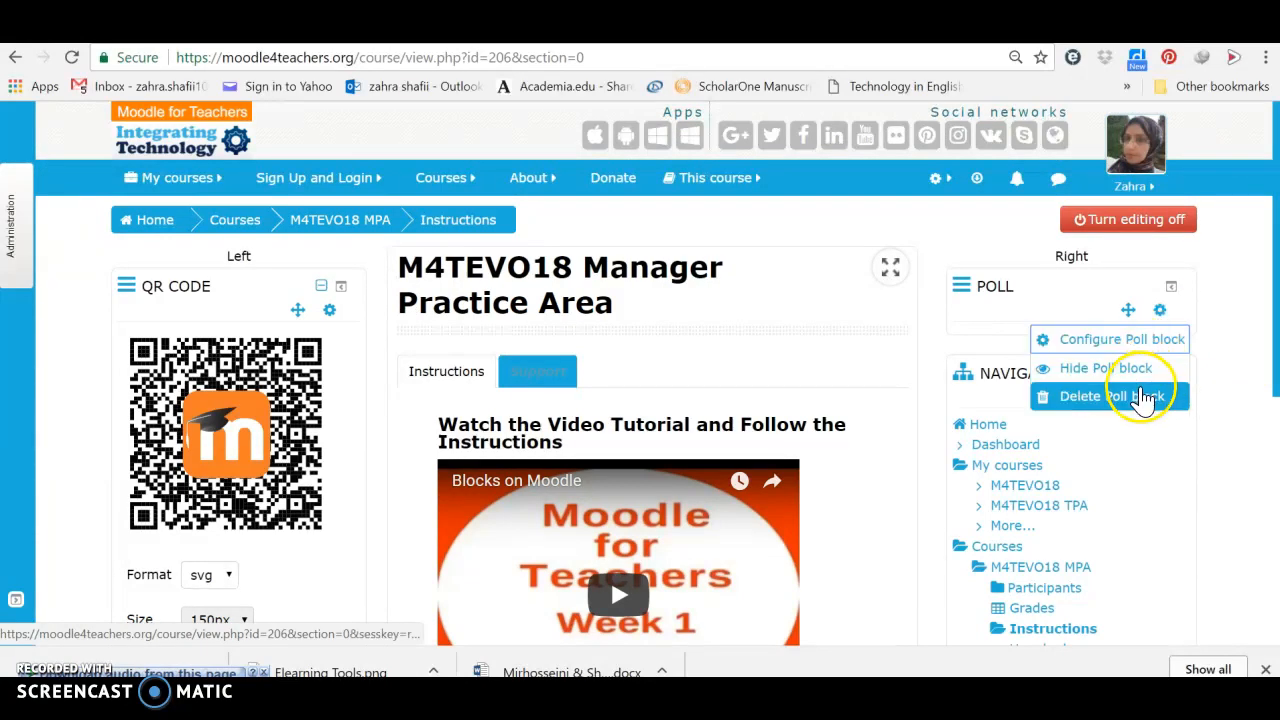
pyautogui.click(940, 444)
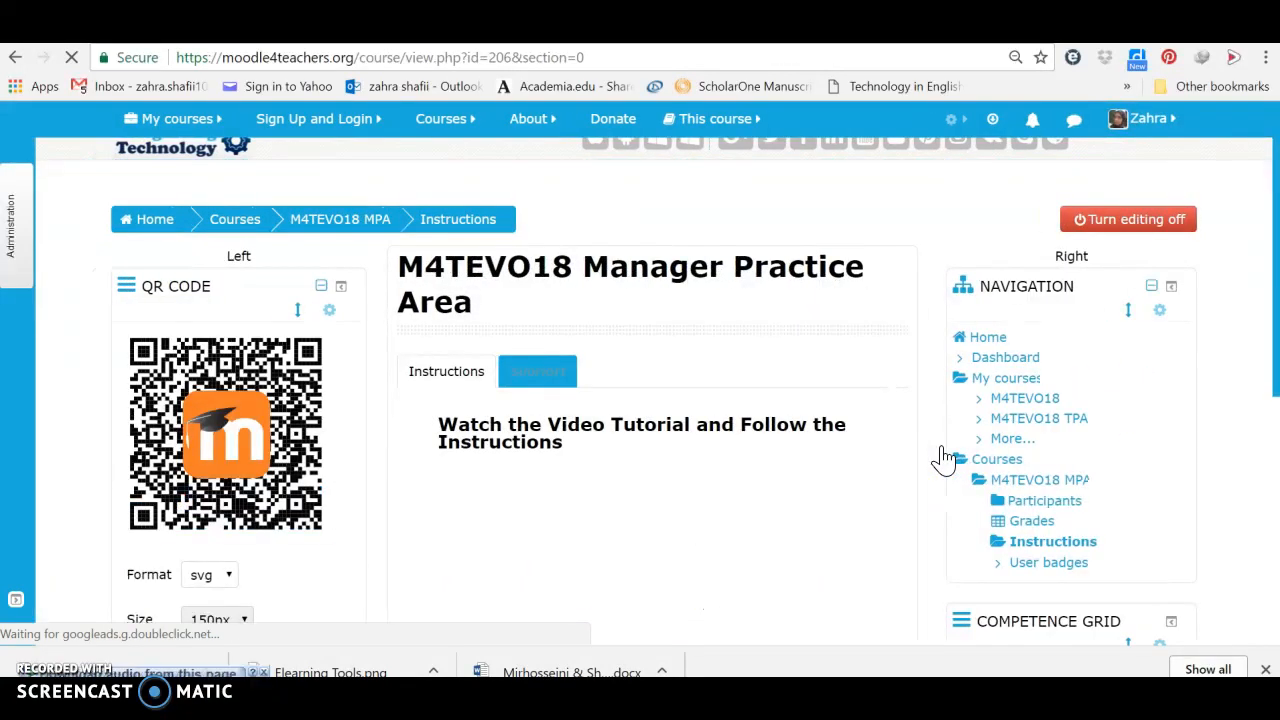
# Delete the QR code block from the course page and turn editing off
pyautogui.click(331, 312)
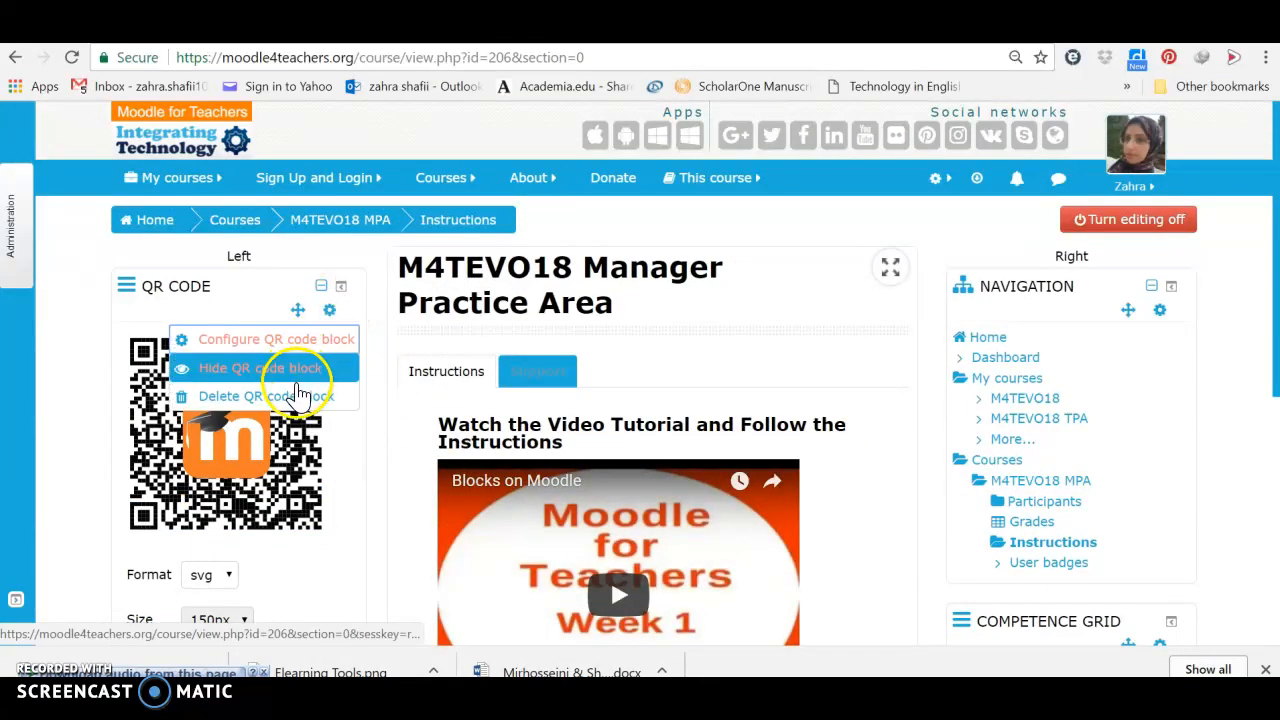
pyautogui.click(300, 397)
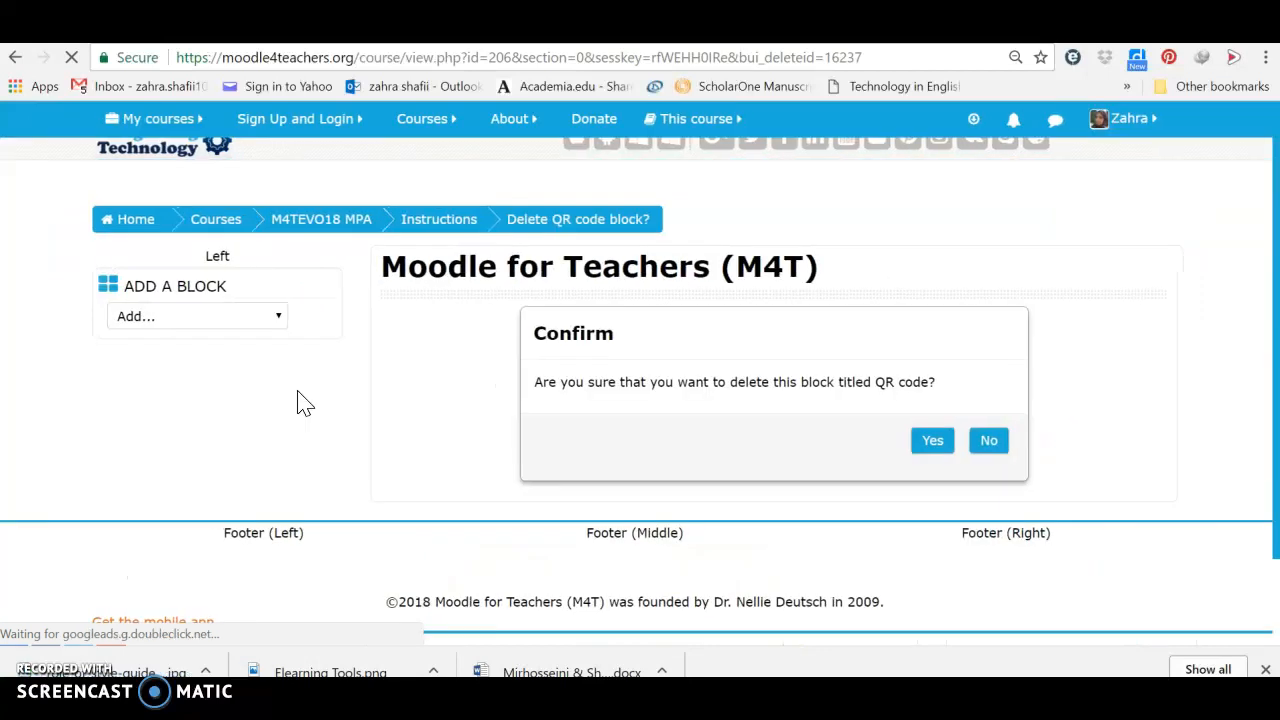
pyautogui.click(926, 446)
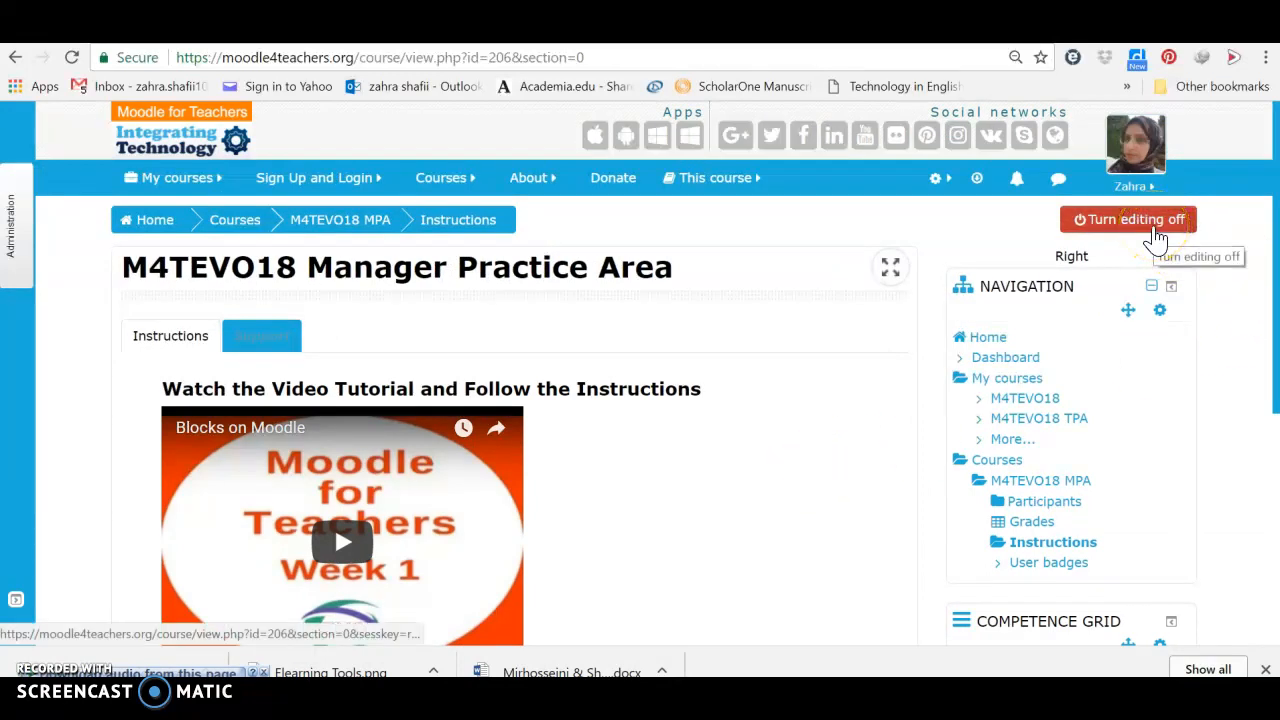
pyautogui.click(1157, 232)
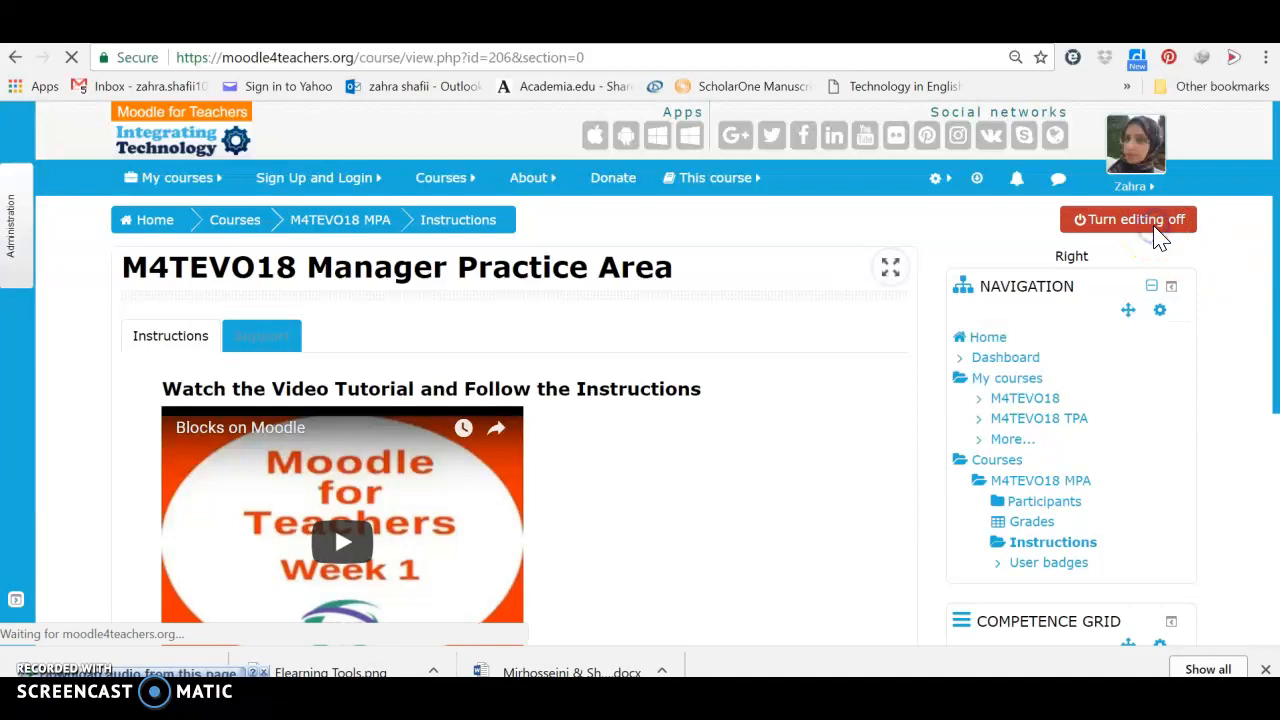